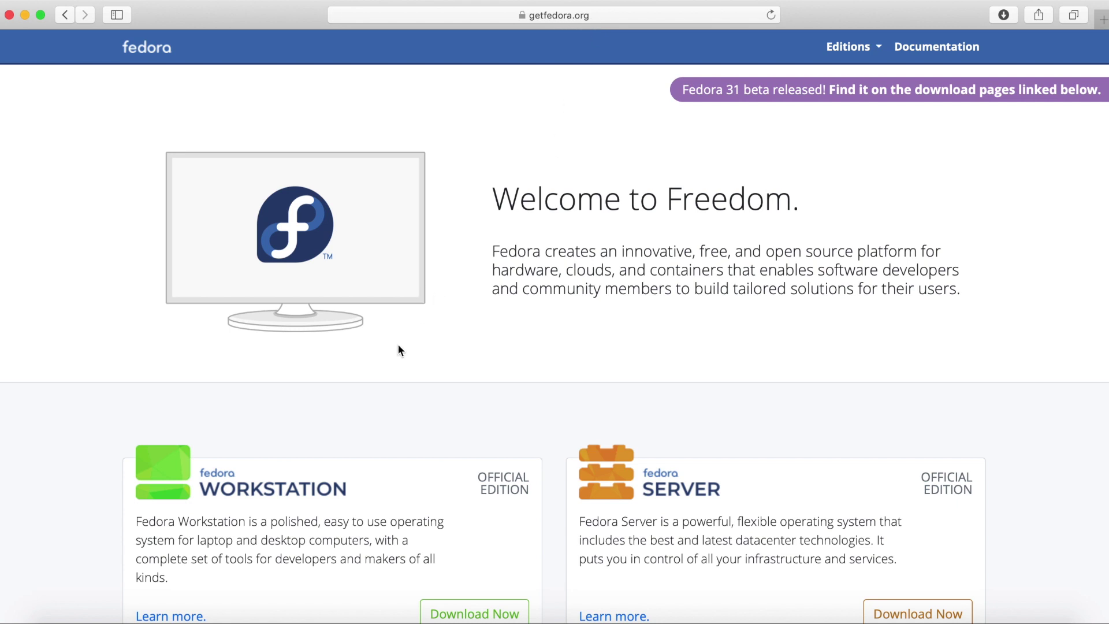
Step: Scroll down the getfedora.org home page to the Workstation and Server editions
scroll(398, 353, "down", 2)
scroll(398, 354, "up", 2)
scroll(391, 357, "down", 5)
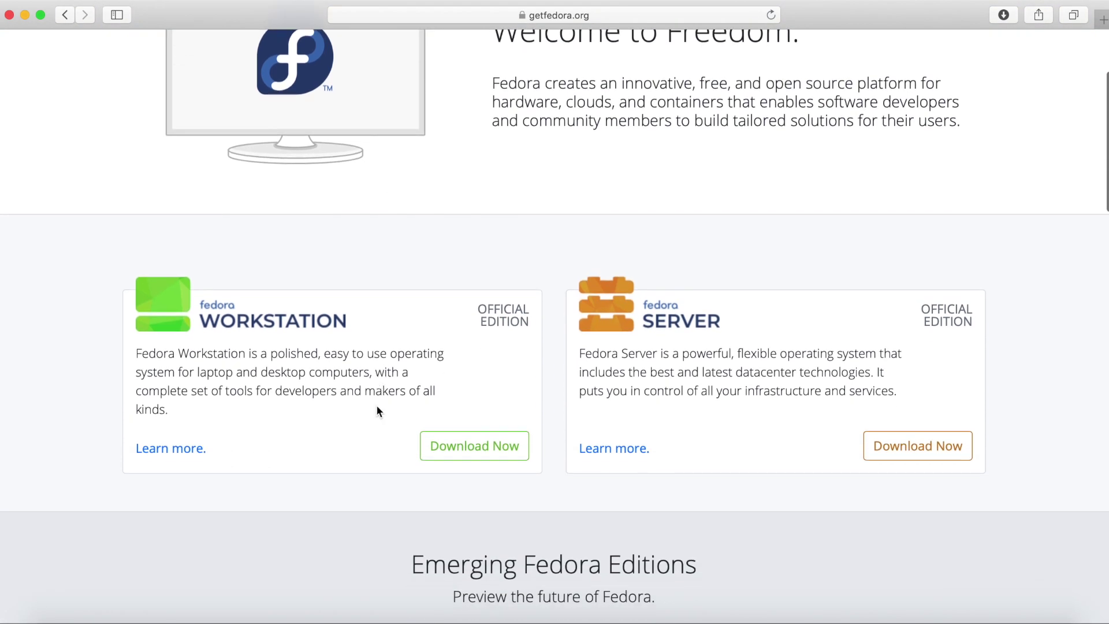
scroll(376, 407, "down", 2)
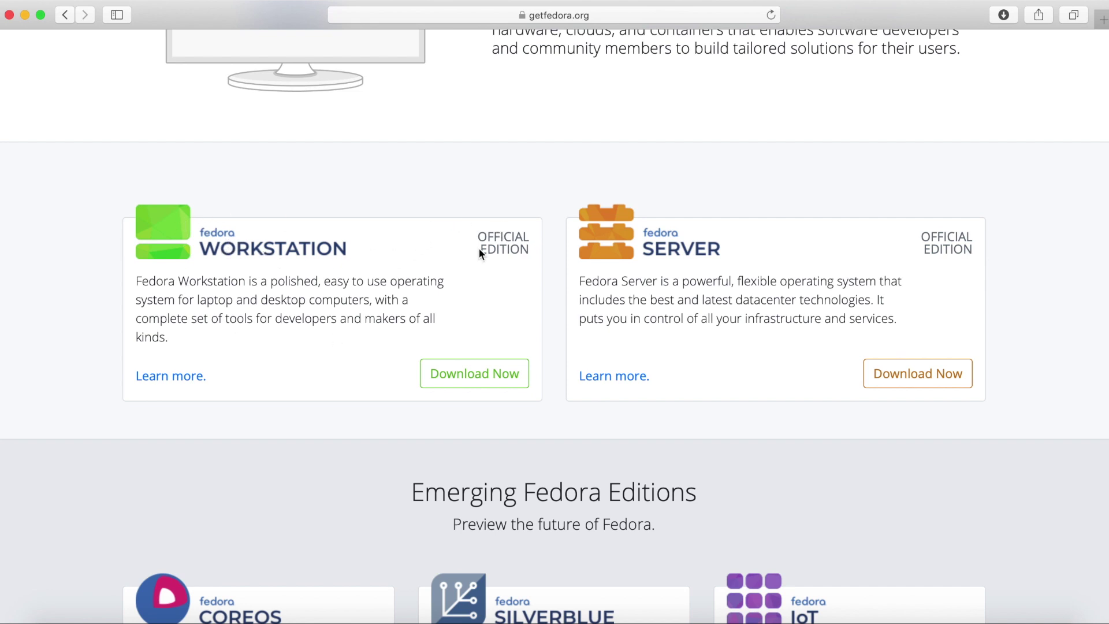
scroll(723, 143, "up", 5)
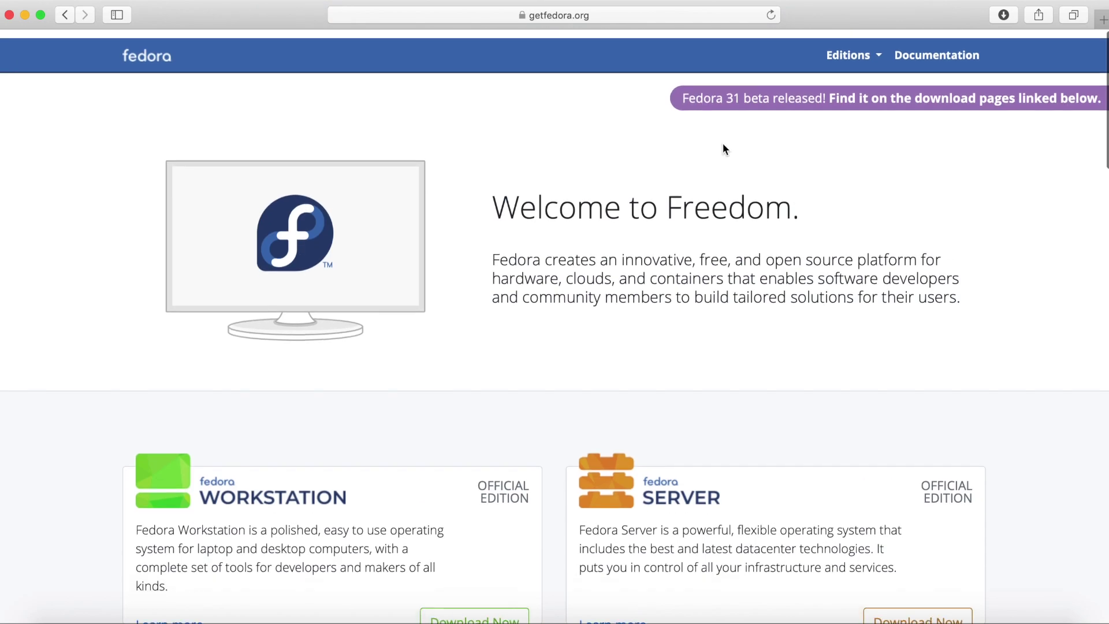
left_click_drag(684, 89, 1070, 90)
left_click(770, 194)
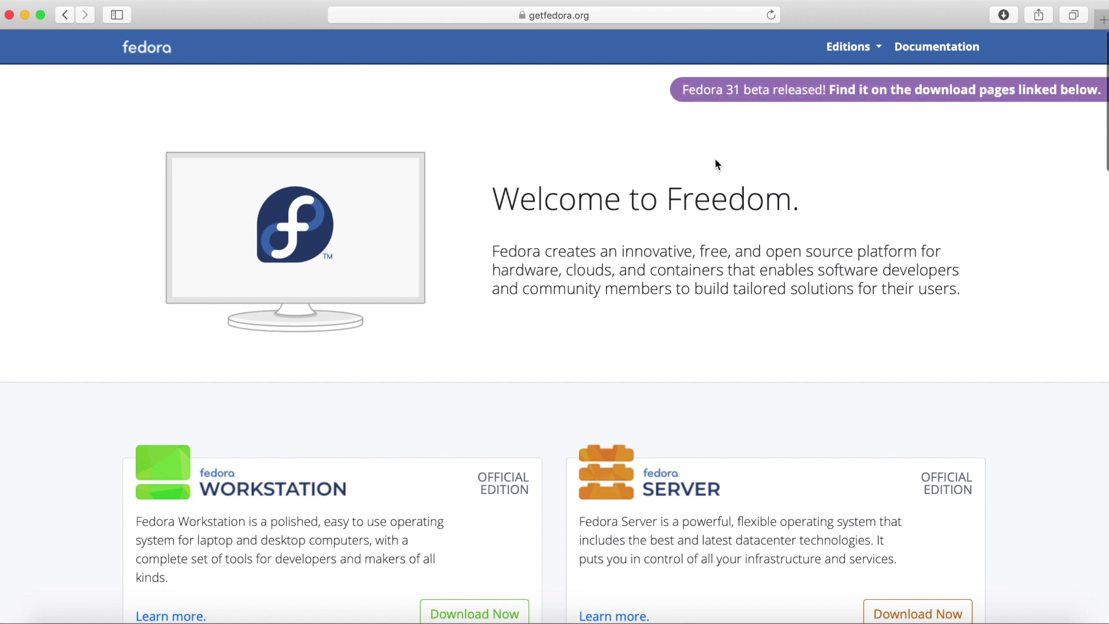
scroll(701, 163, "down", 3)
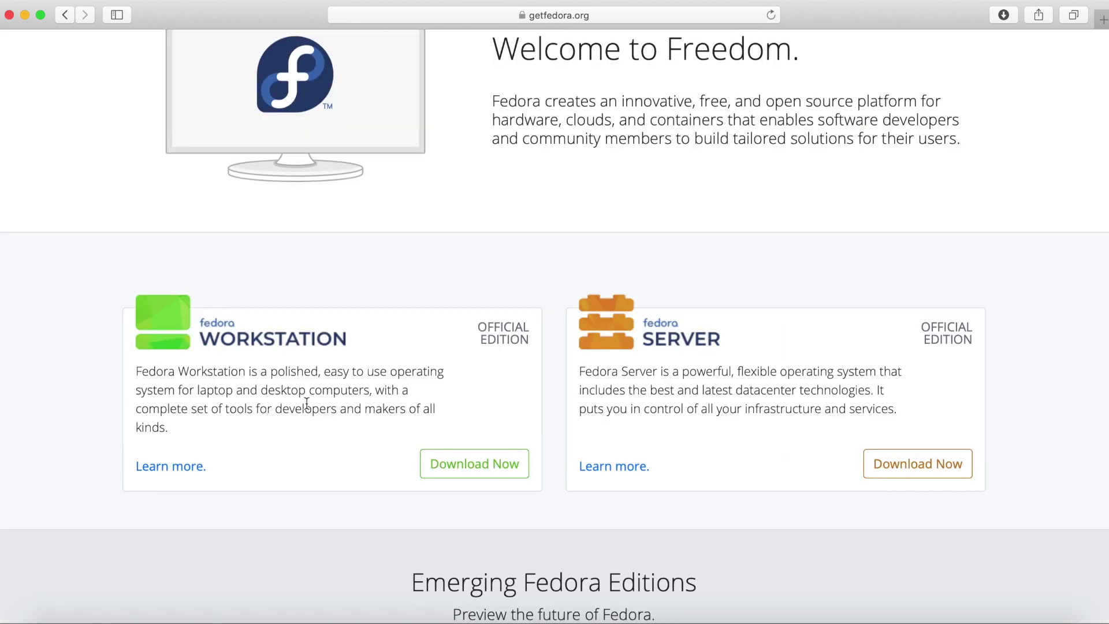
scroll(269, 426, "down", 1)
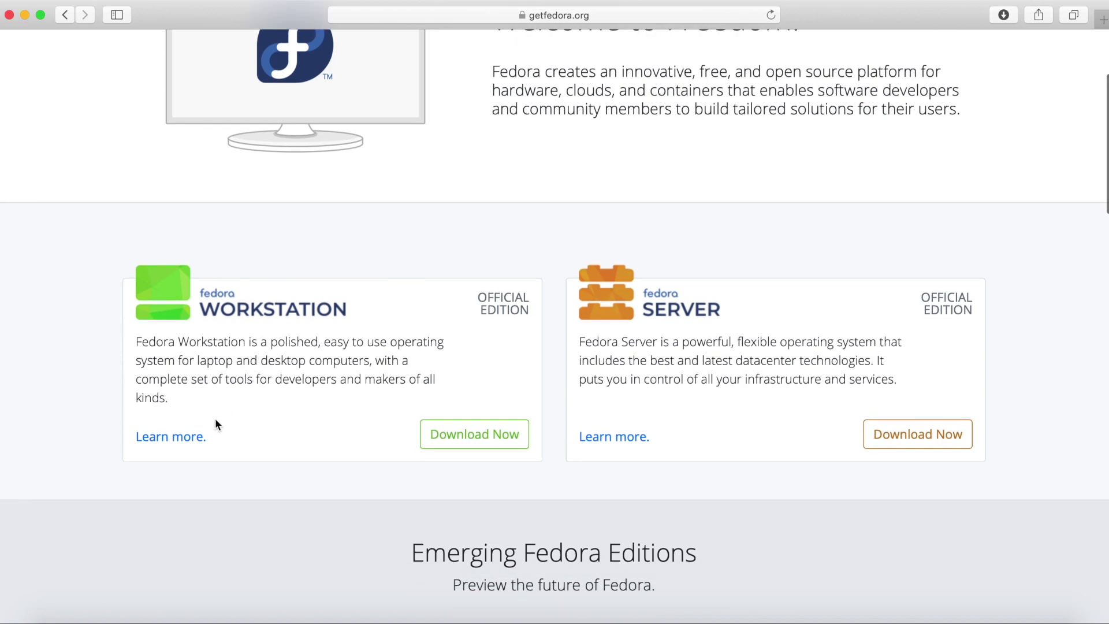
left_click(473, 444)
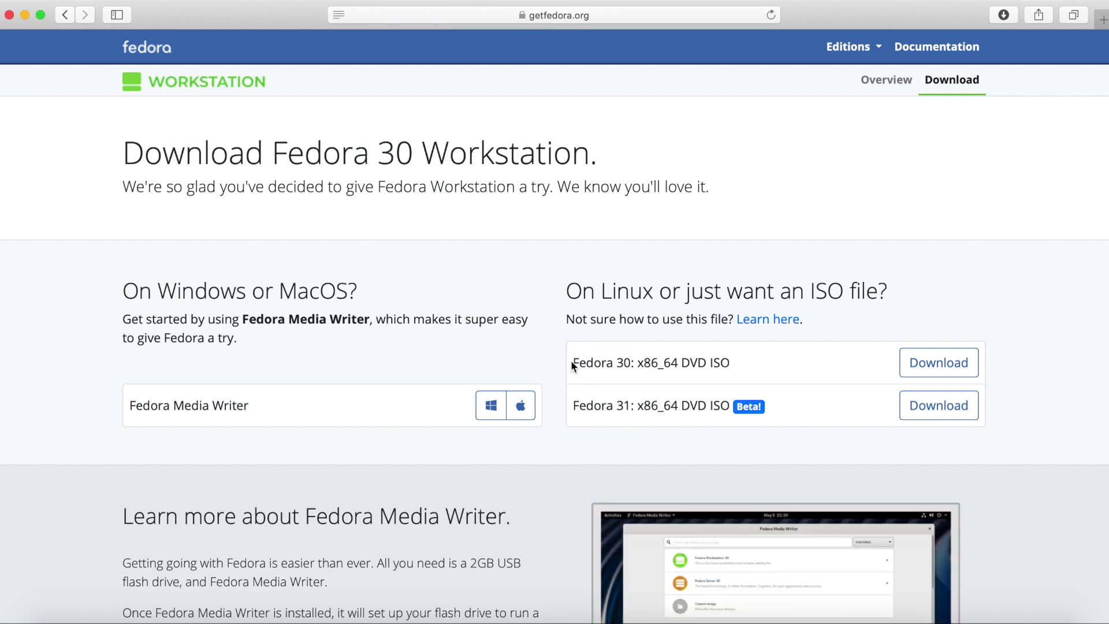
Step: Highlight the Fedora 30 x86_64 DVD ISO label and the Fedora Media Writer name
left_click_drag(731, 363, 631, 361)
left_click(631, 361)
left_click_drag(246, 320, 364, 320)
left_click(364, 319)
Step: Read the Fedora Media Writer explanation, then download the Fedora 30 x86_64 DVD ISO
scroll(609, 312, "down", 5)
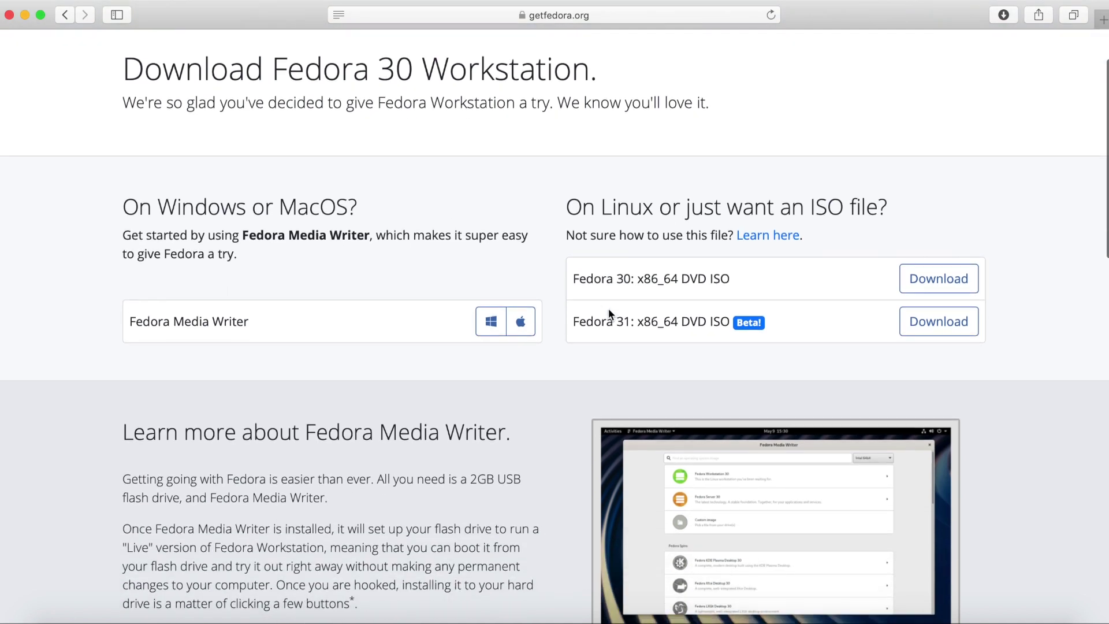
scroll(608, 310, "down", 3)
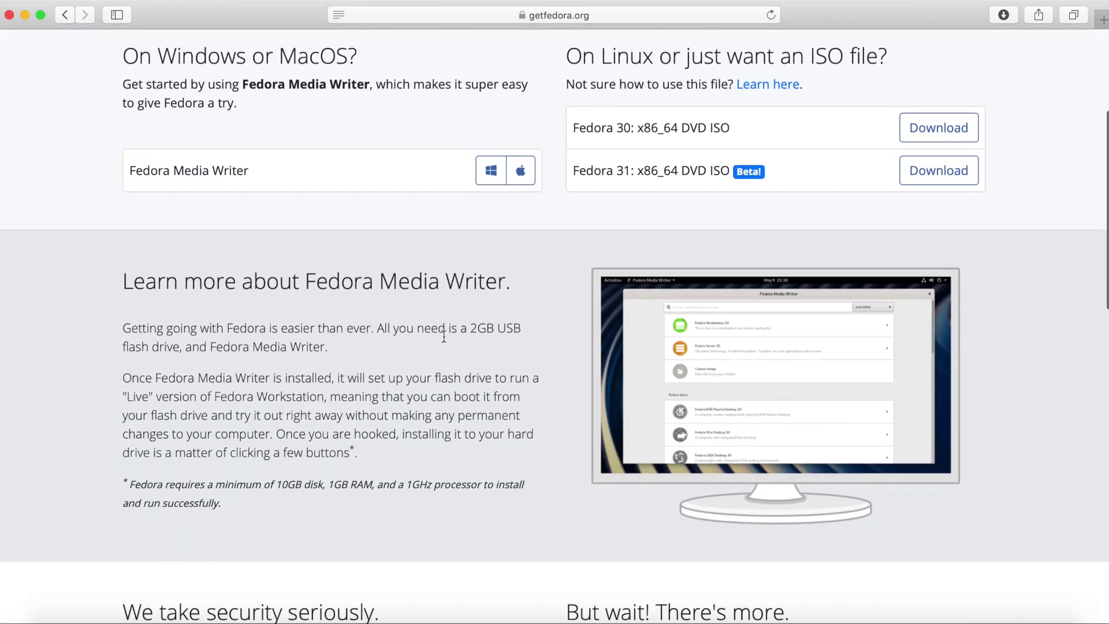
left_click_drag(124, 279, 278, 501)
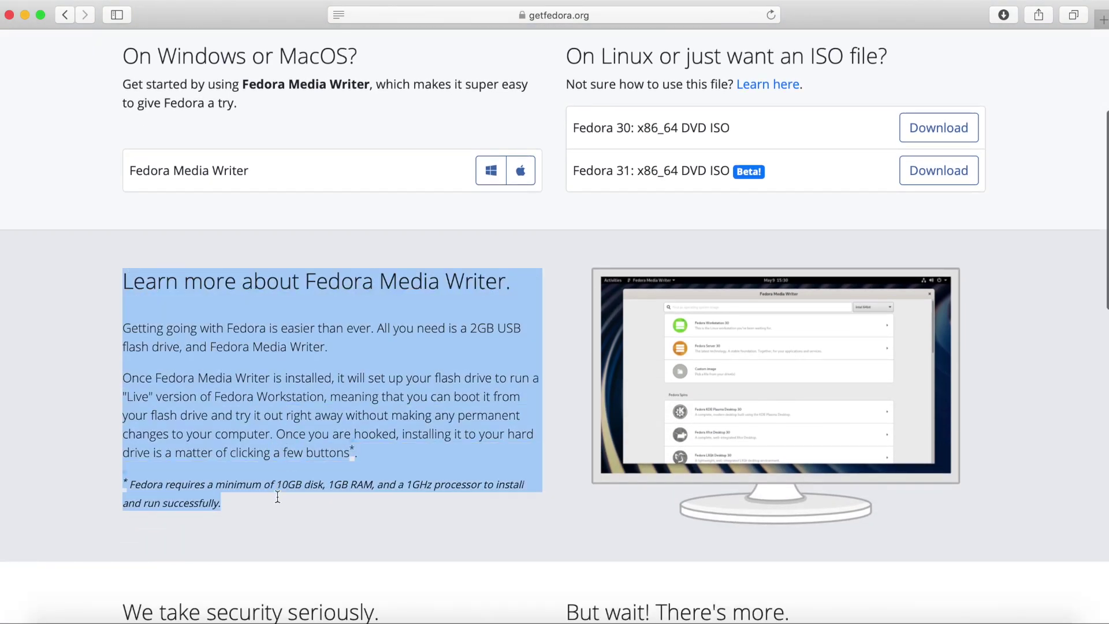
left_click(278, 508)
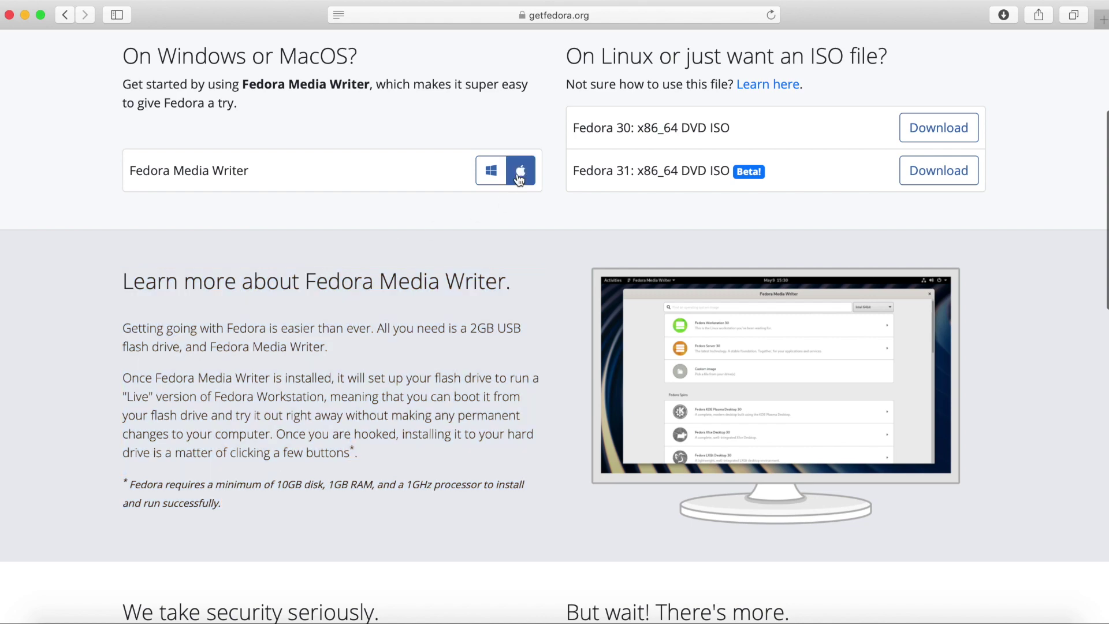
scroll(509, 257, "up", 1)
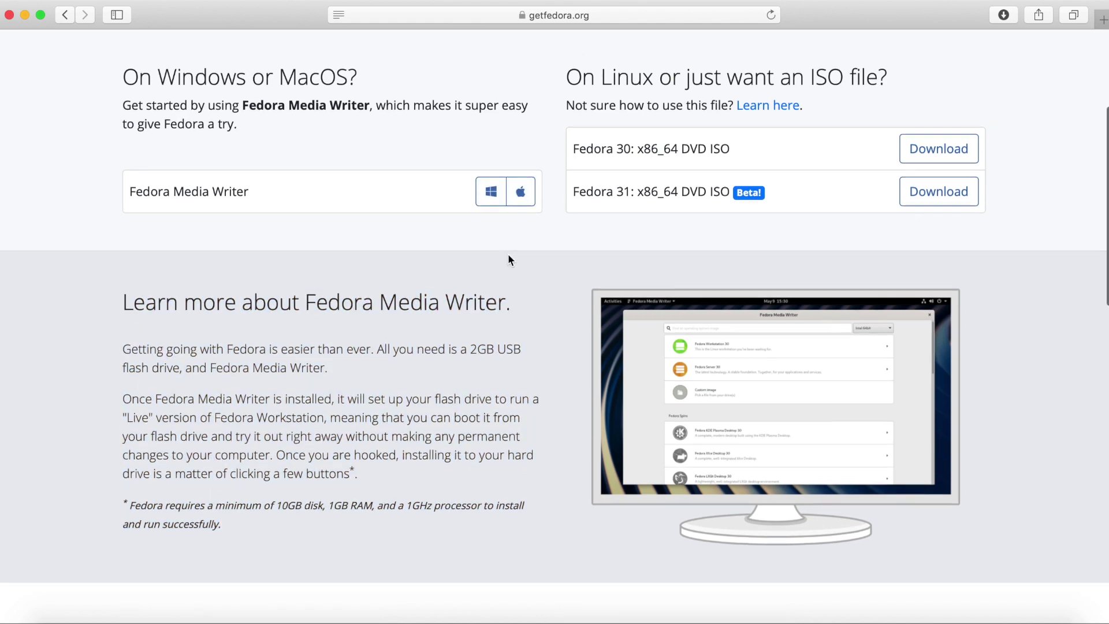
scroll(509, 257, "up", 5)
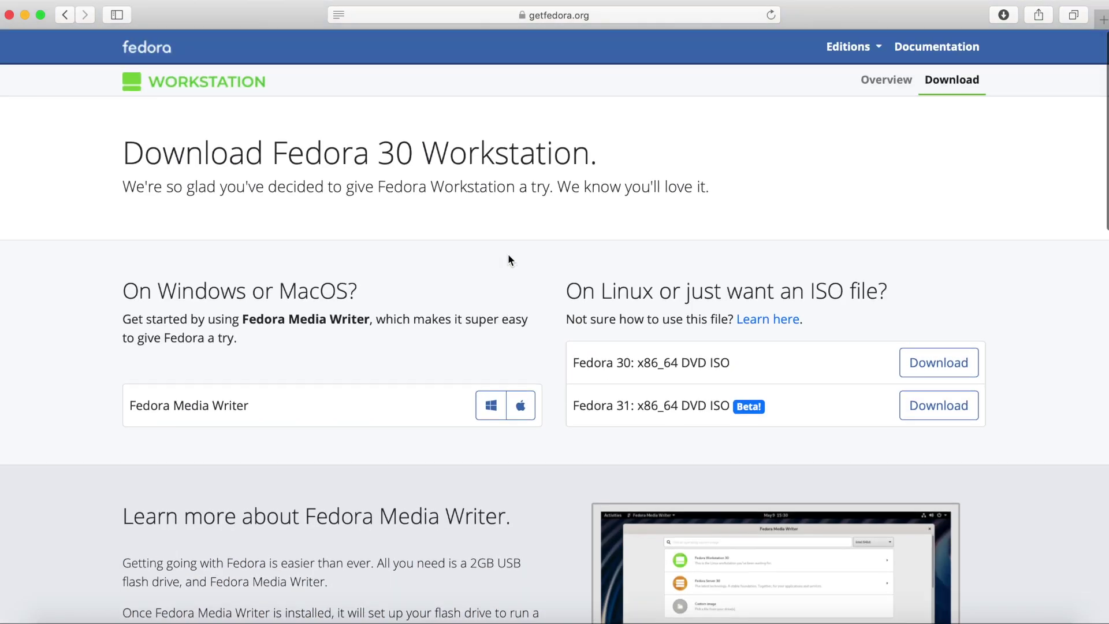
left_click(924, 363)
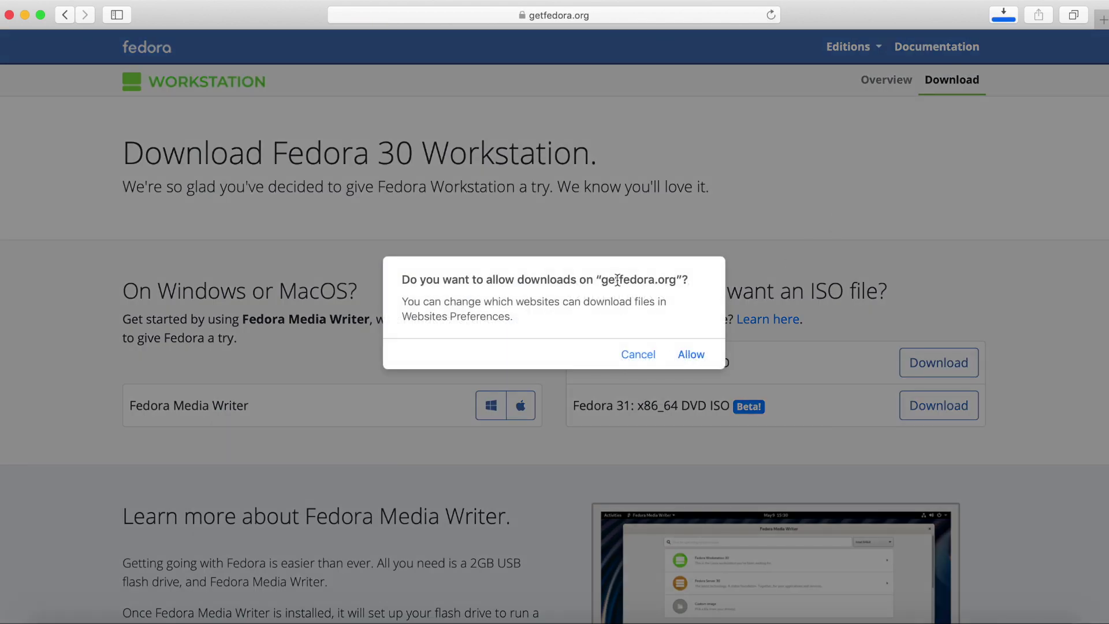
Step: Allow downloads from getfedora.org and check the Fedora ISO download progress
left_click_drag(602, 280, 677, 282)
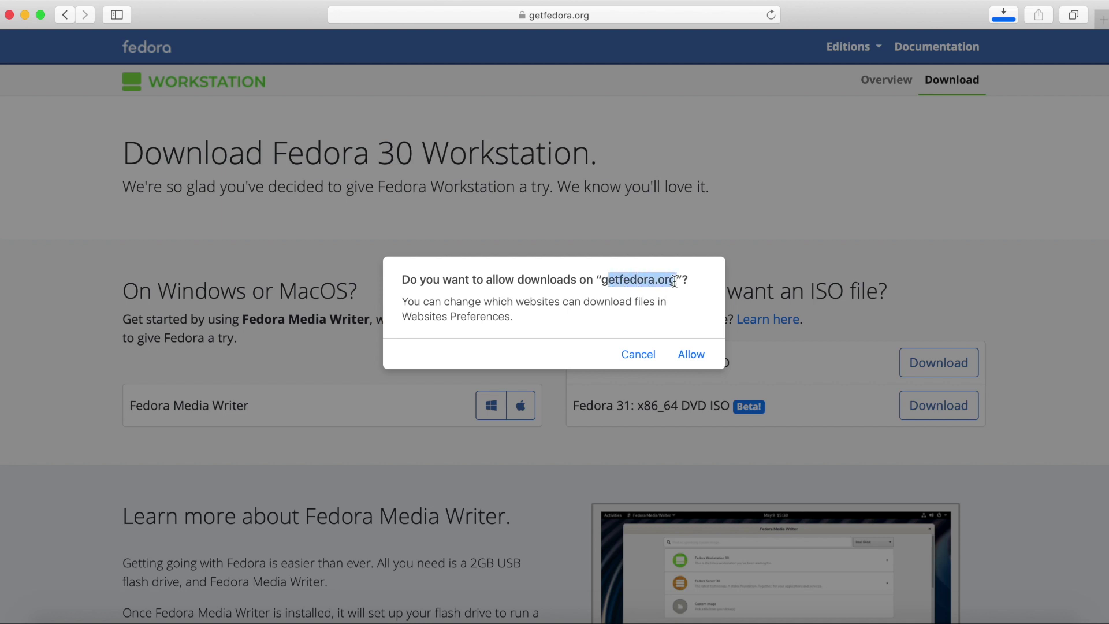
left_click(692, 353)
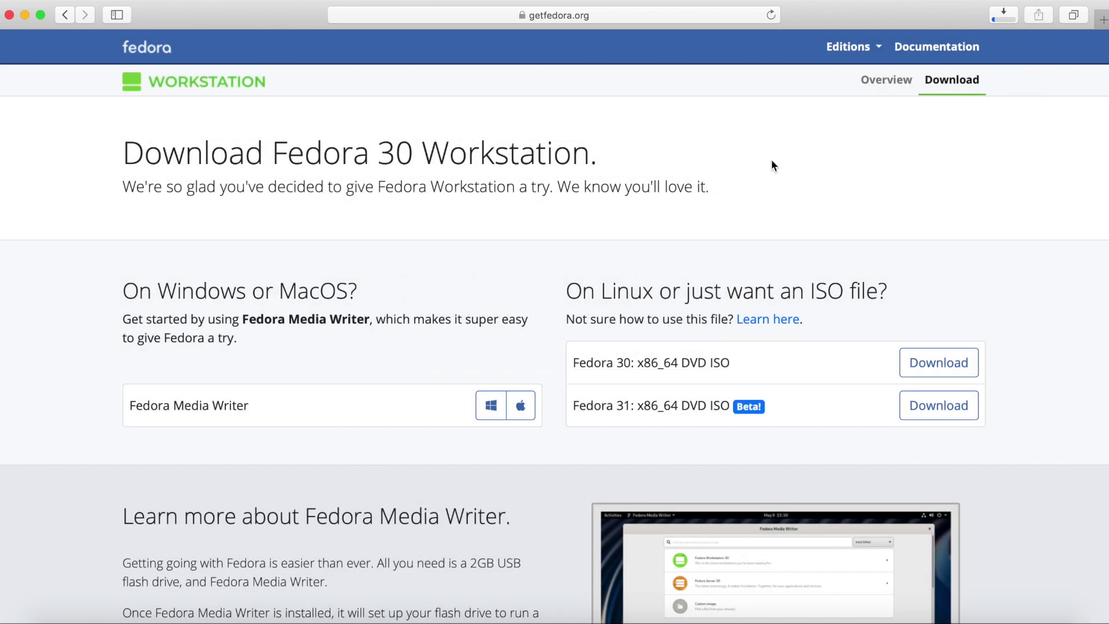
left_click(1003, 15)
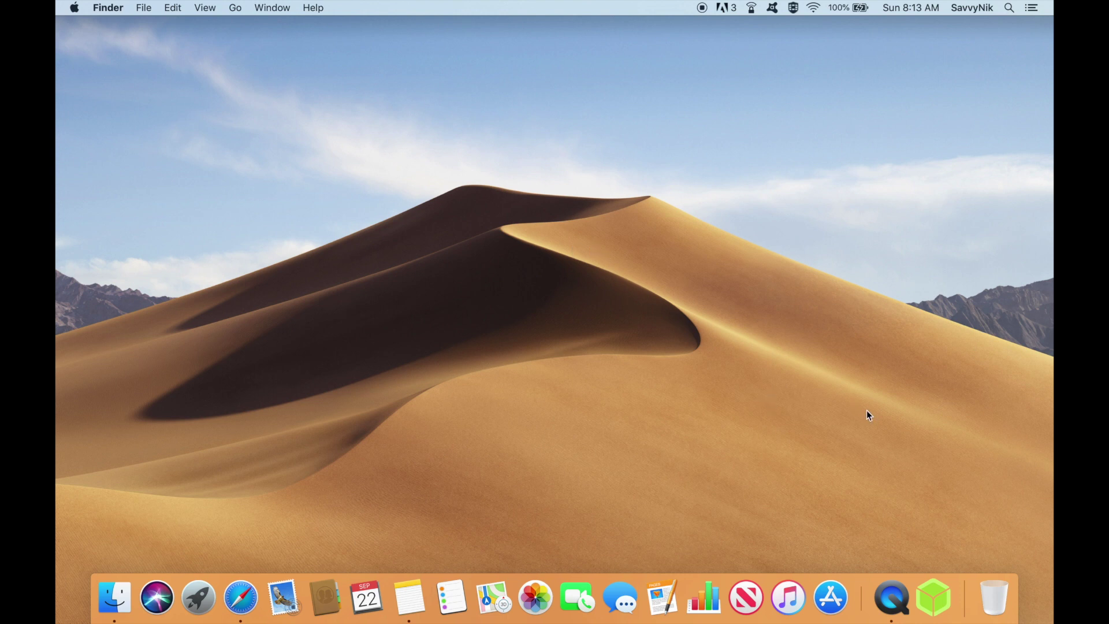
Step: Launch balenaEtcher and pick Fedora-Workstation-Live-x86_64-30-1.2.iso from Downloads
left_click(933, 596)
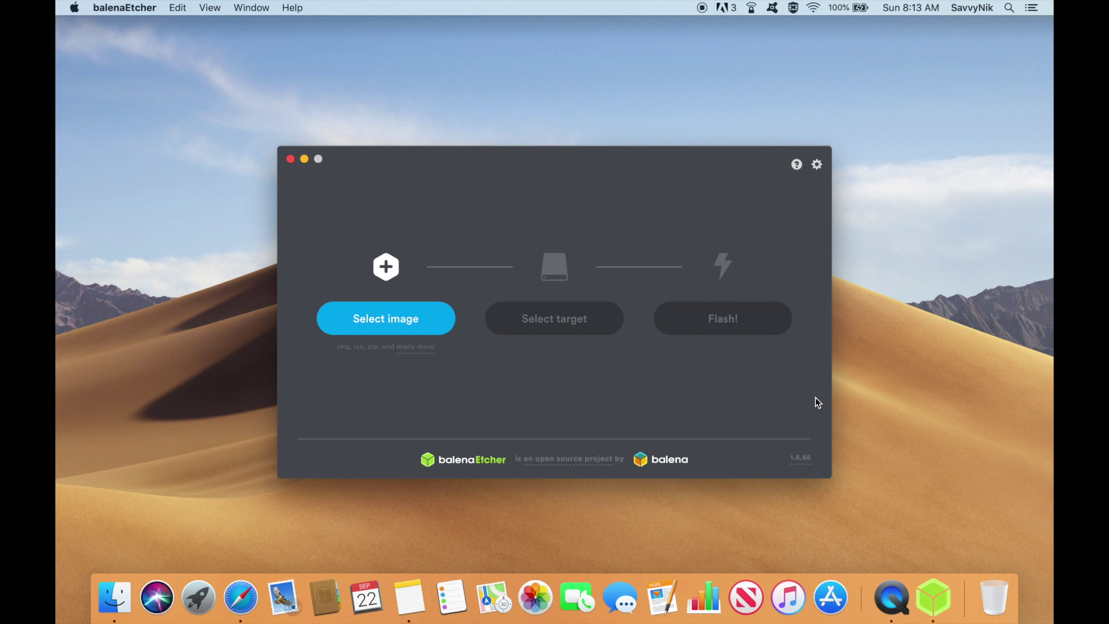
left_click(408, 322)
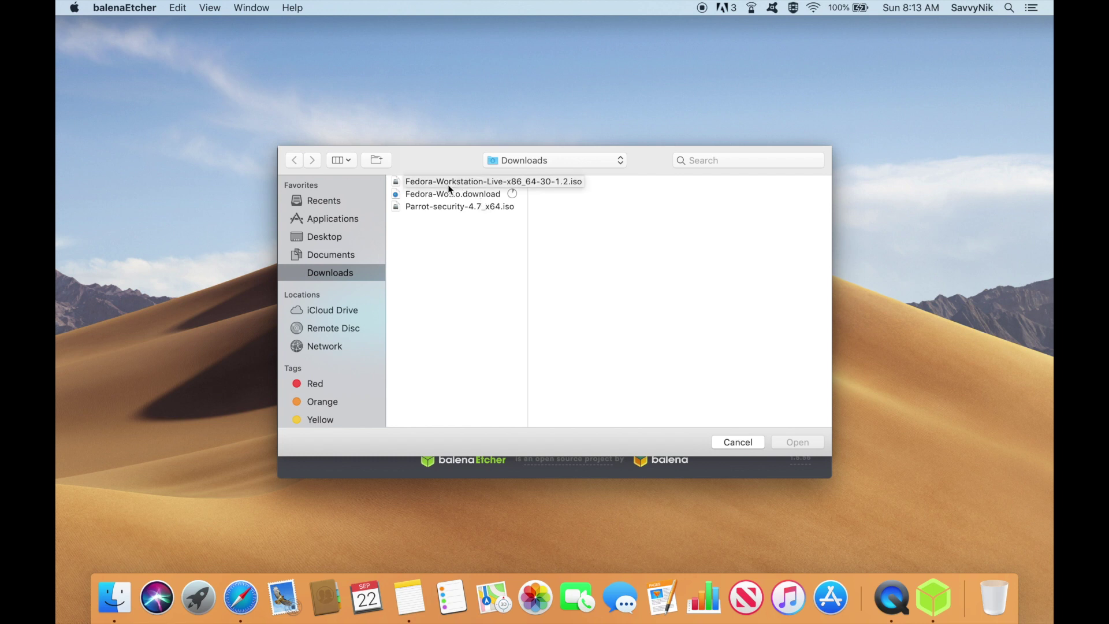
left_click(449, 185)
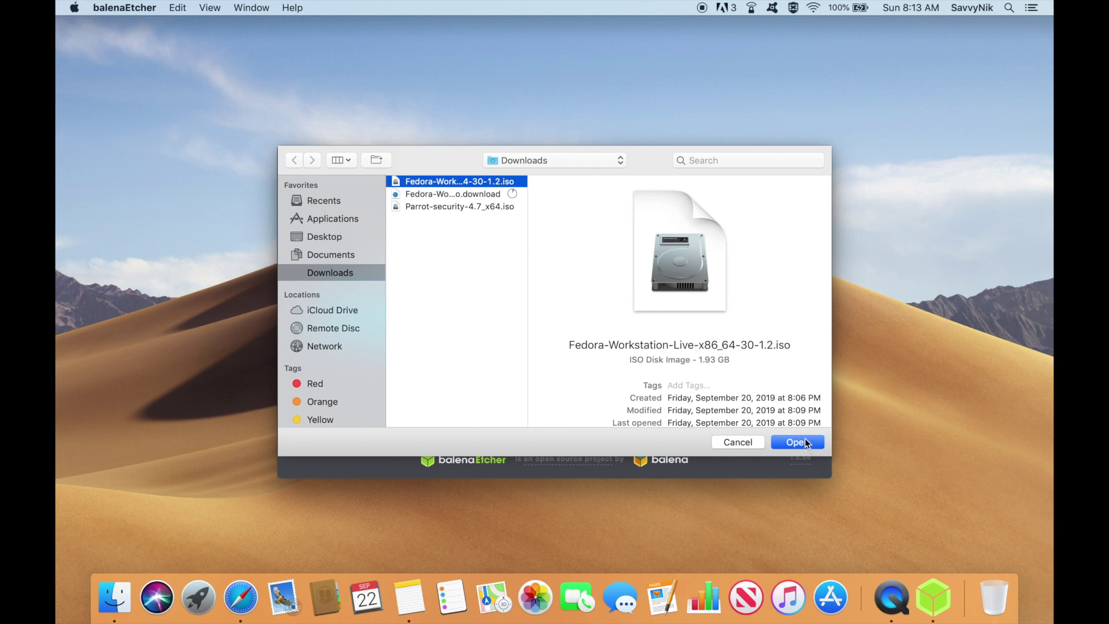
Step: Load the Fedora ISO and start flashing it to the 16.01 GB SanDisk drive
left_click(805, 443)
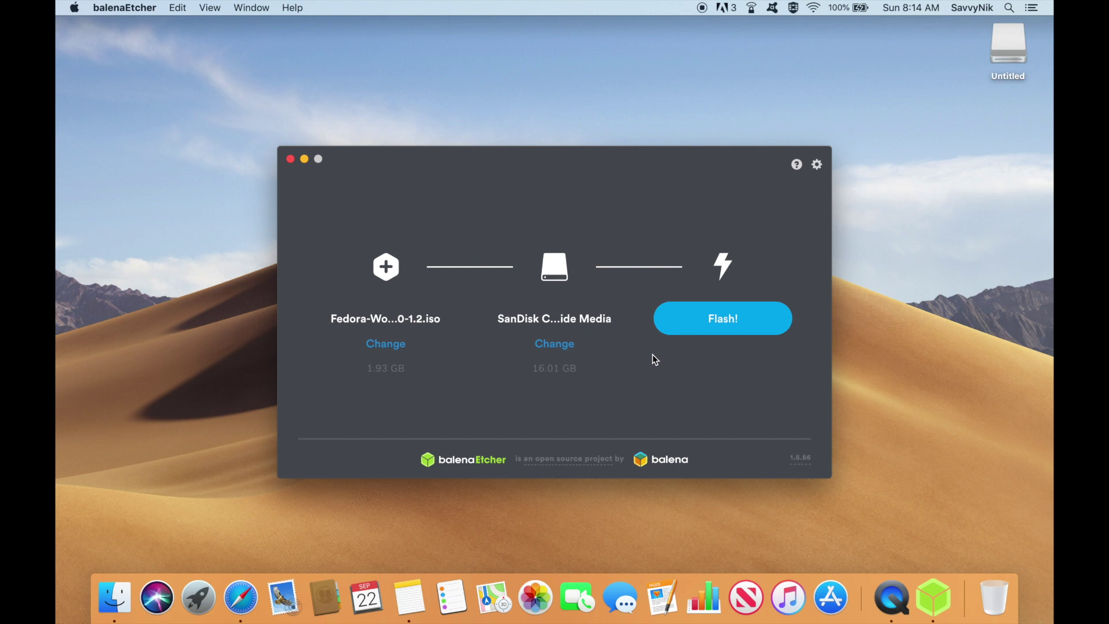
left_click(691, 325)
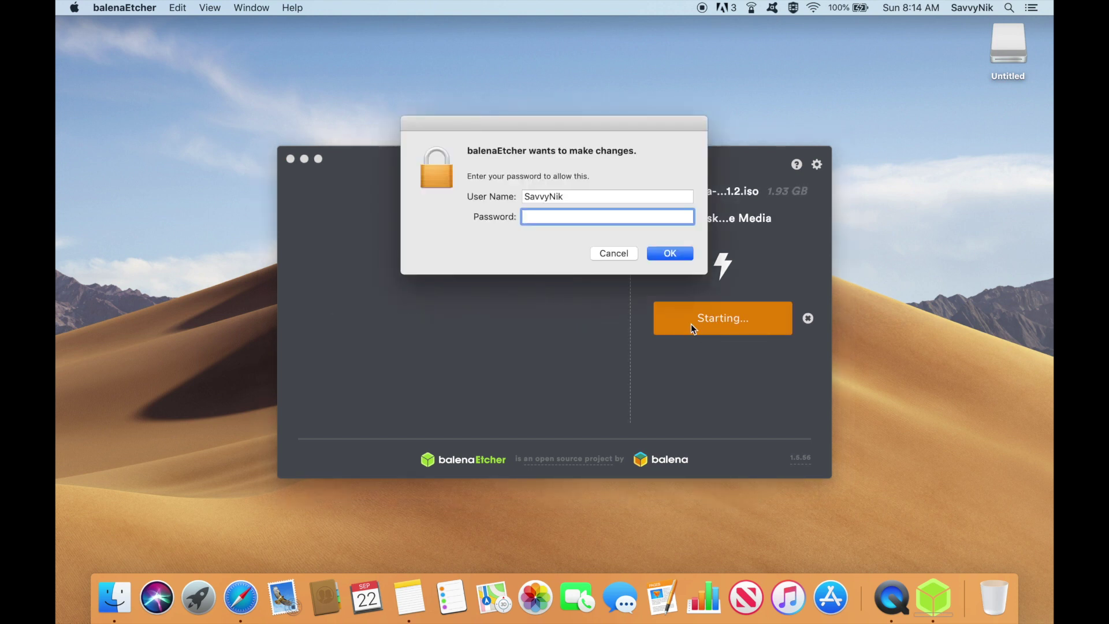
Step: Enter the administrator password to authorise flashing, then eject the finished USB drive
type("•••••••••")
key("Return")
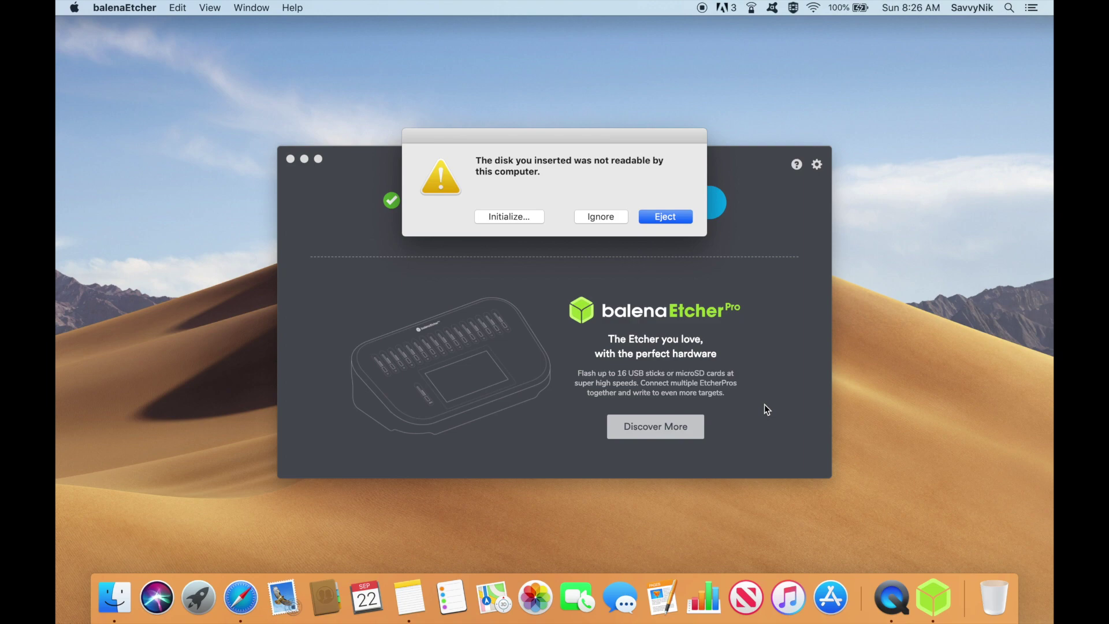
left_click(666, 219)
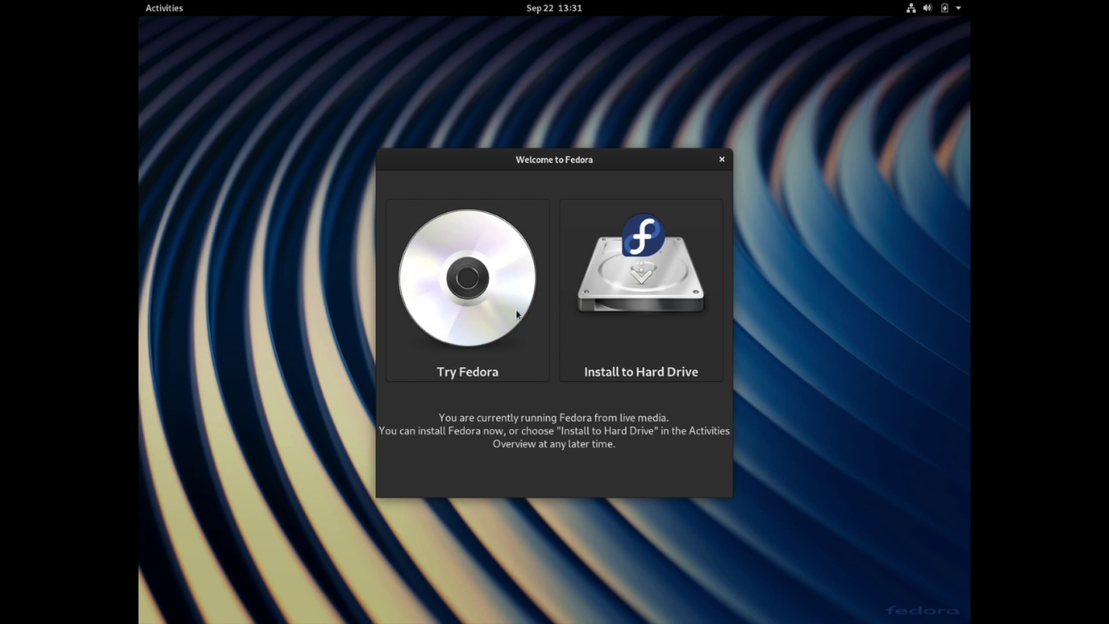
Step: Launch Install to Hard Drive and continue with English (United States) as the language
left_click(641, 275)
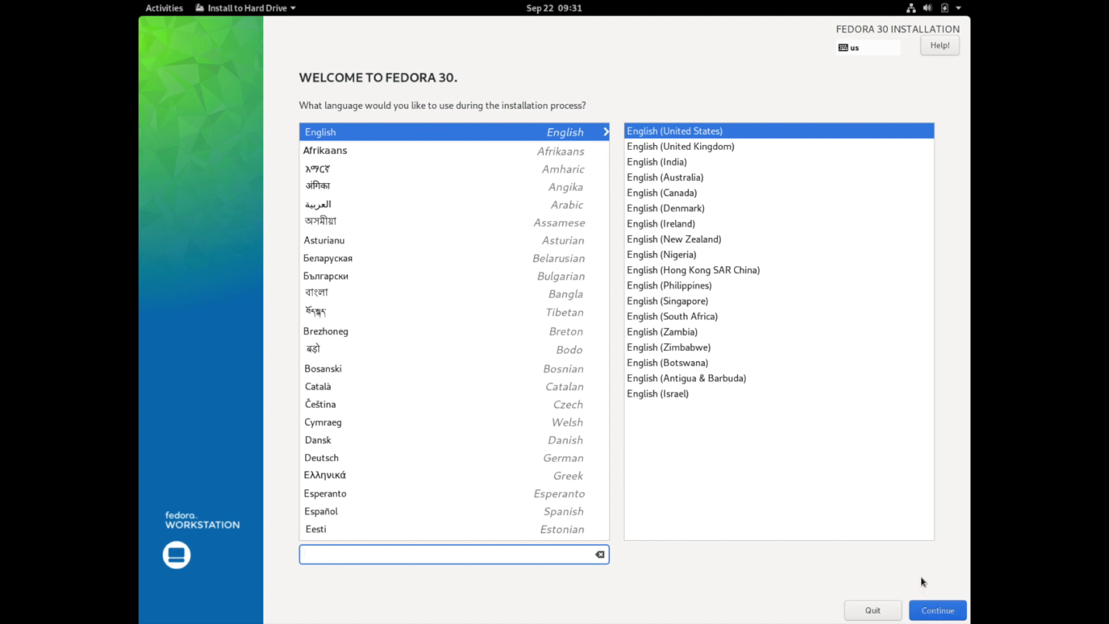
left_click(928, 612)
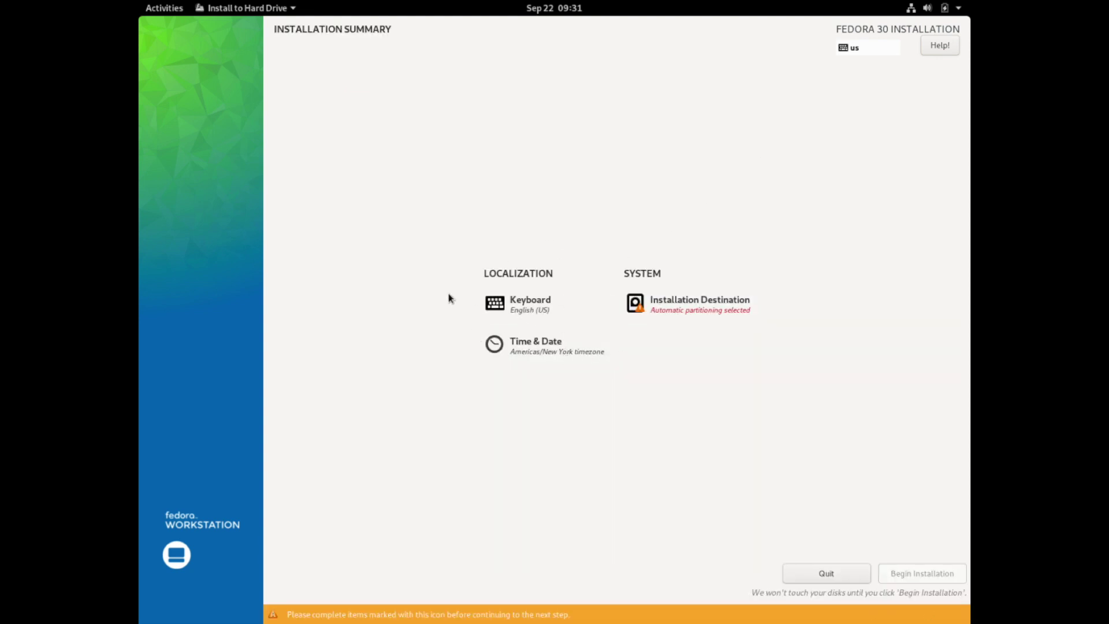
left_click(551, 354)
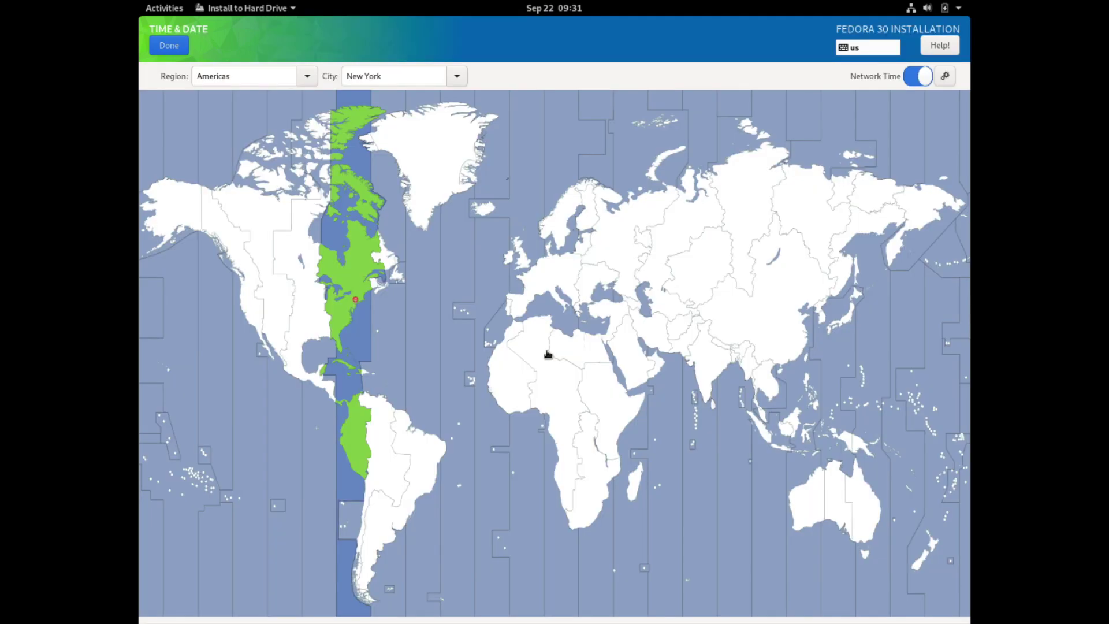
left_click(270, 279)
left_click(282, 308)
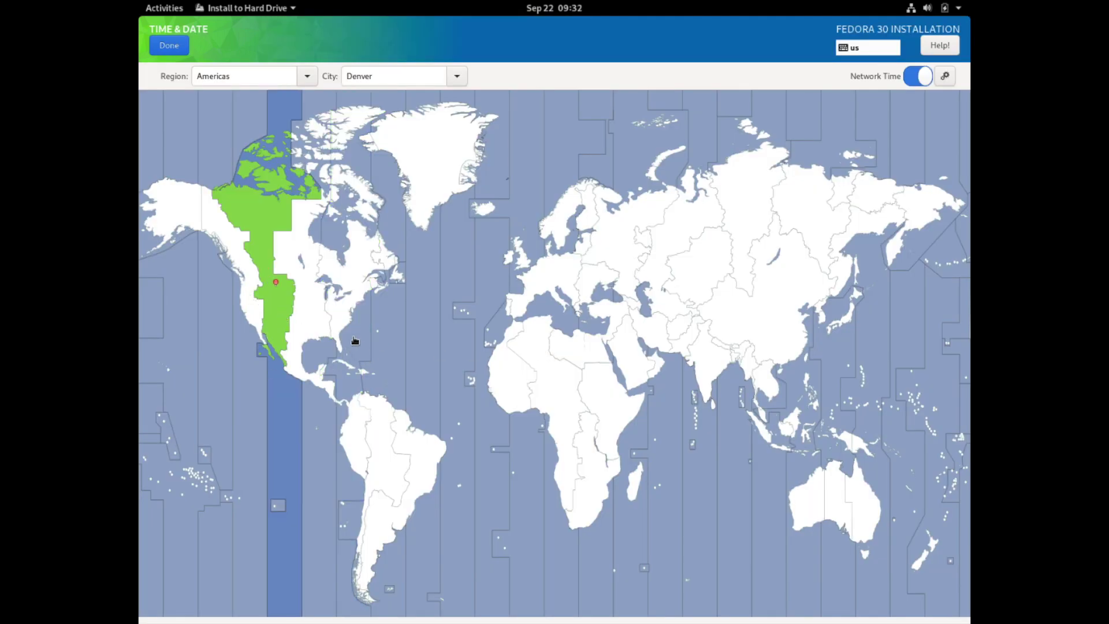
left_click(335, 327)
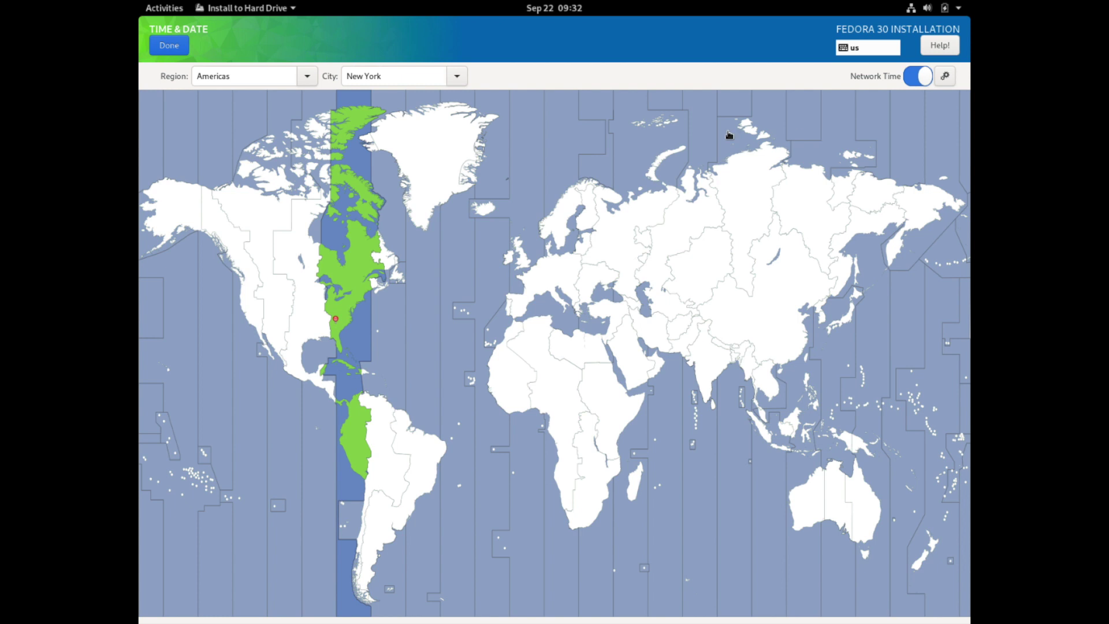
left_click(170, 45)
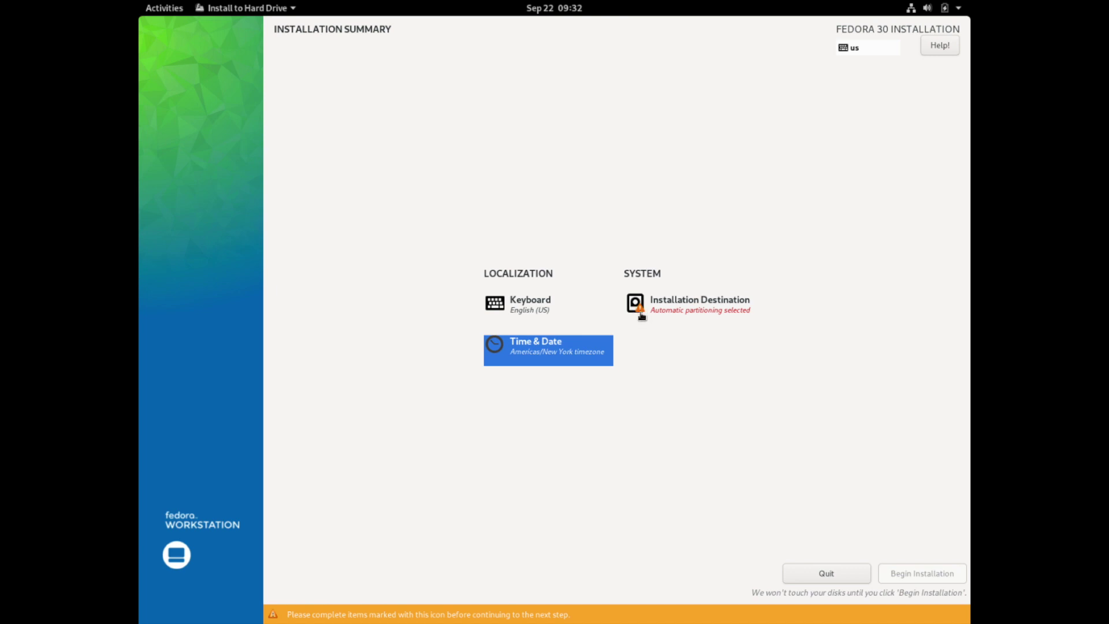
Step: Open Installation Destination showing the 64 GiB ATA Fedora 30-0 SSD
left_click(719, 311)
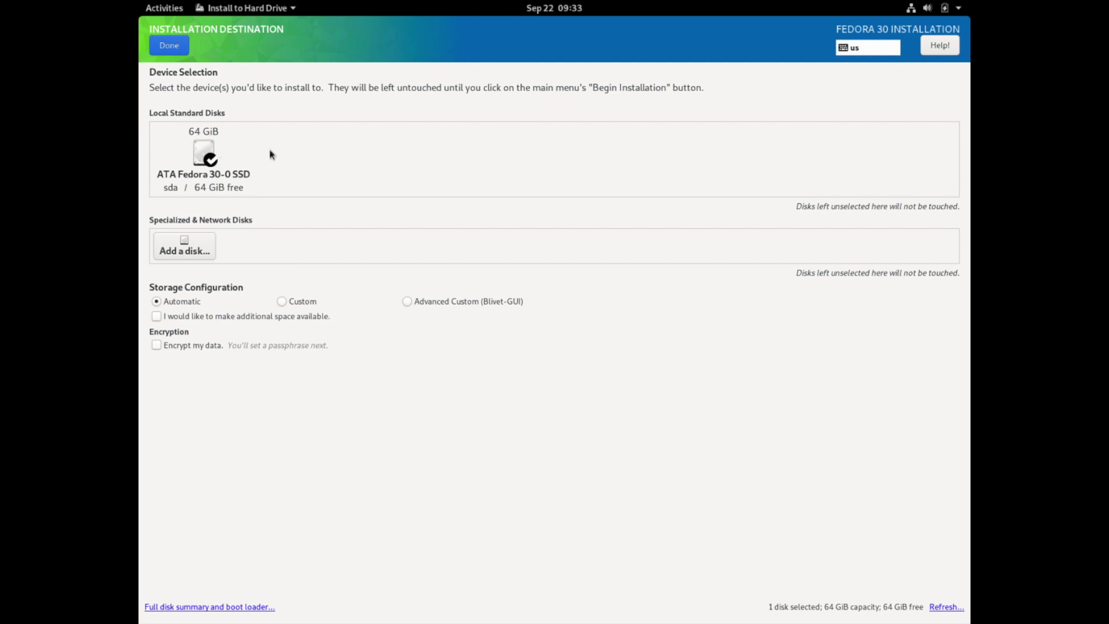
Step: Reselect the 64 GiB disk with automatic partitioning and confirm back to the summary
left_click(192, 163)
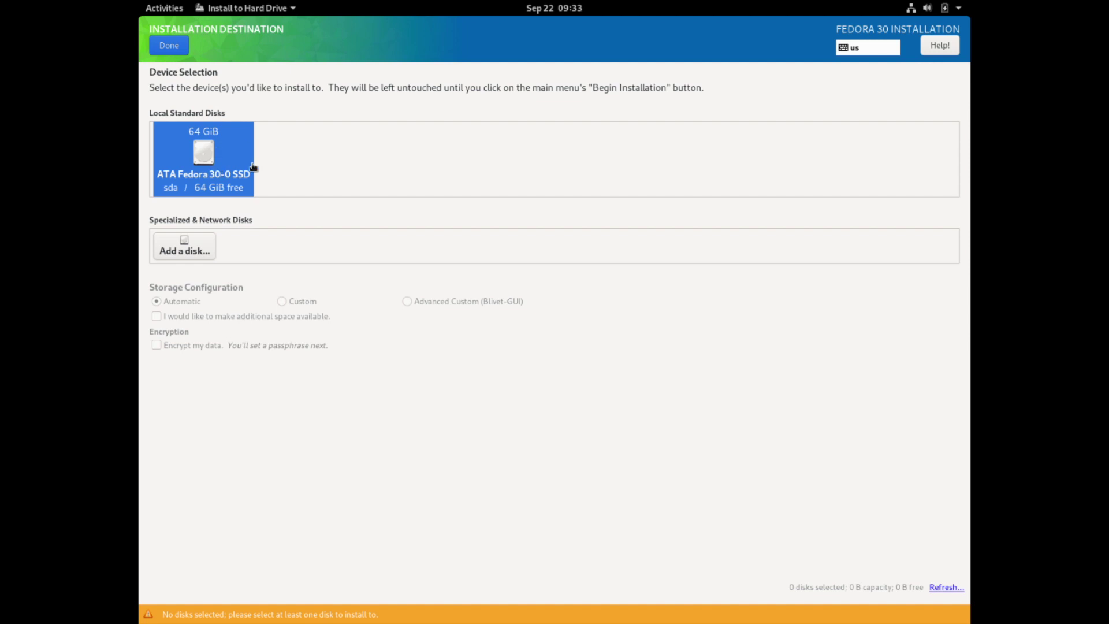
left_click(196, 160)
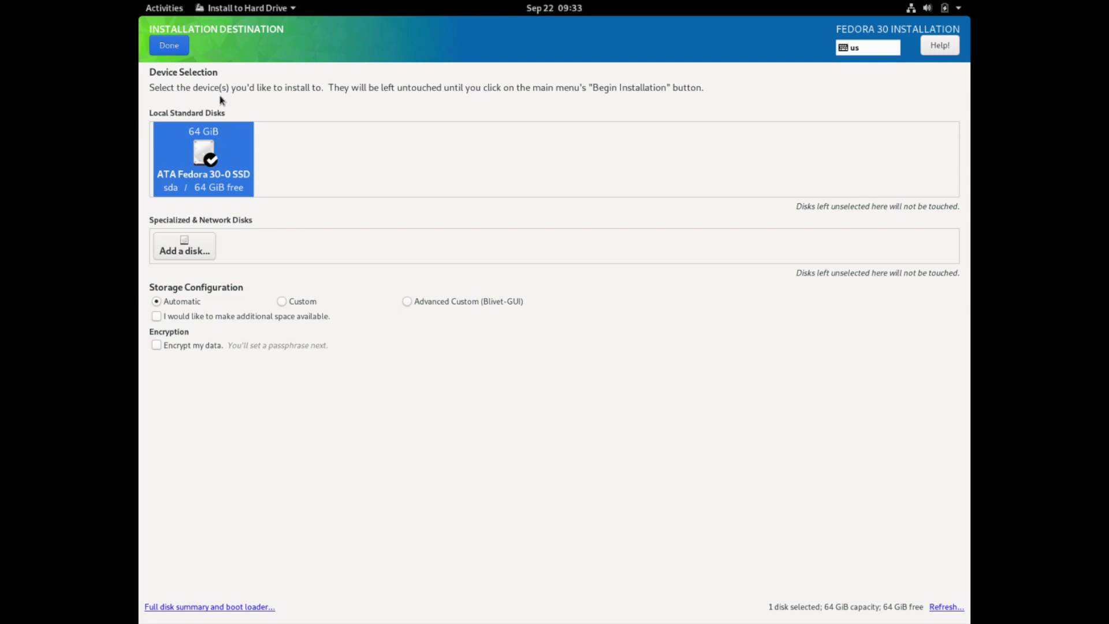
left_click(169, 46)
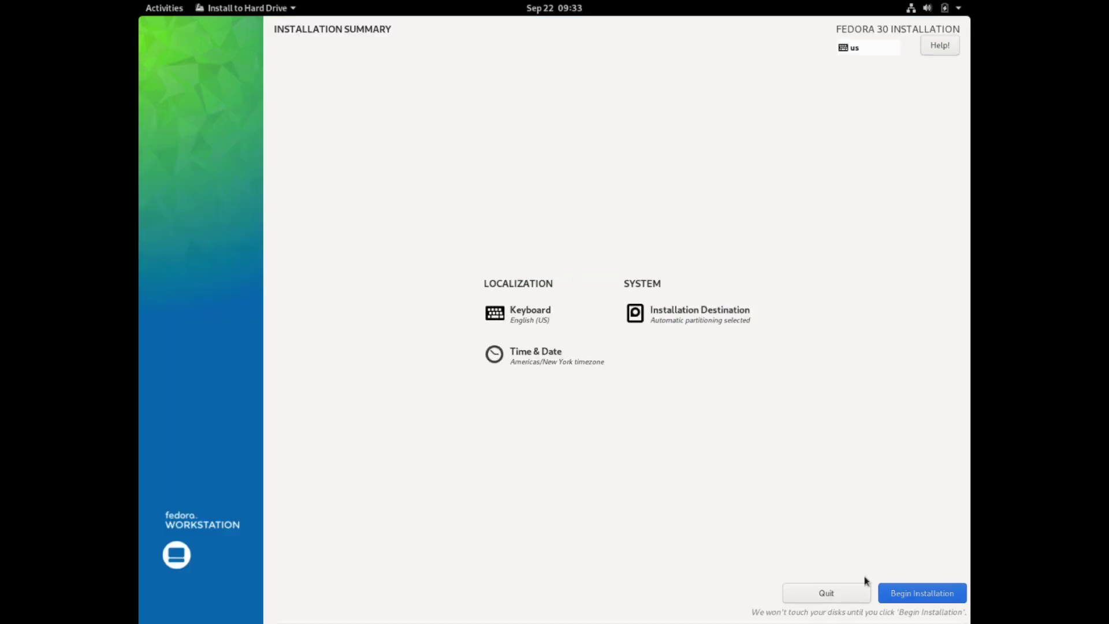
Step: Begin installing Fedora 30 onto the 64 GiB disk
left_click(916, 593)
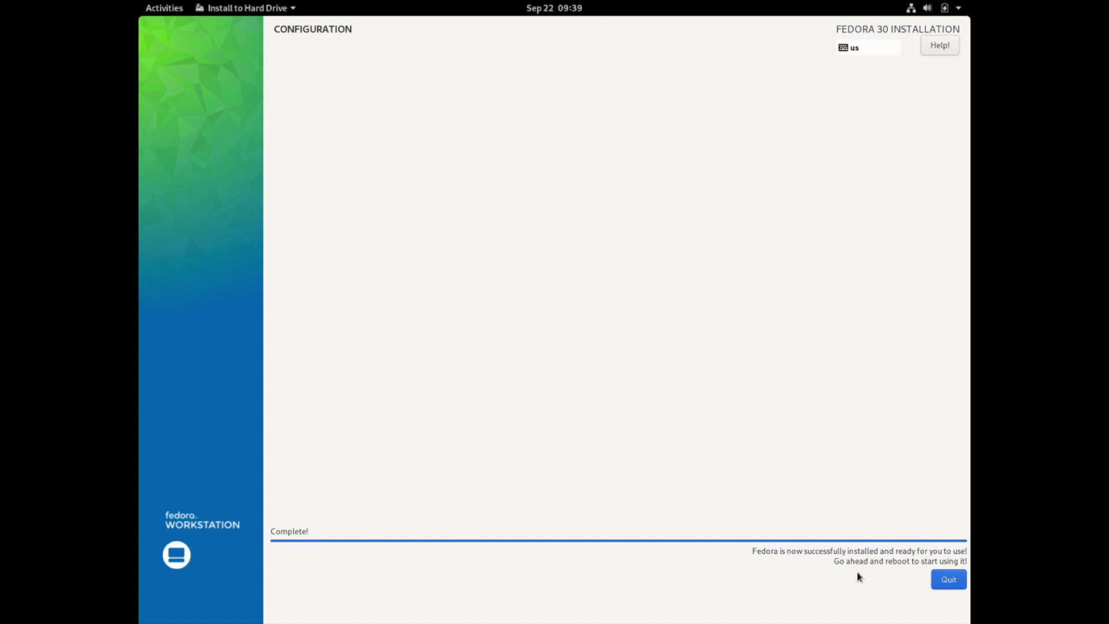
Step: Close the finished installer and restart the computer from the system menu's power options
left_click(947, 580)
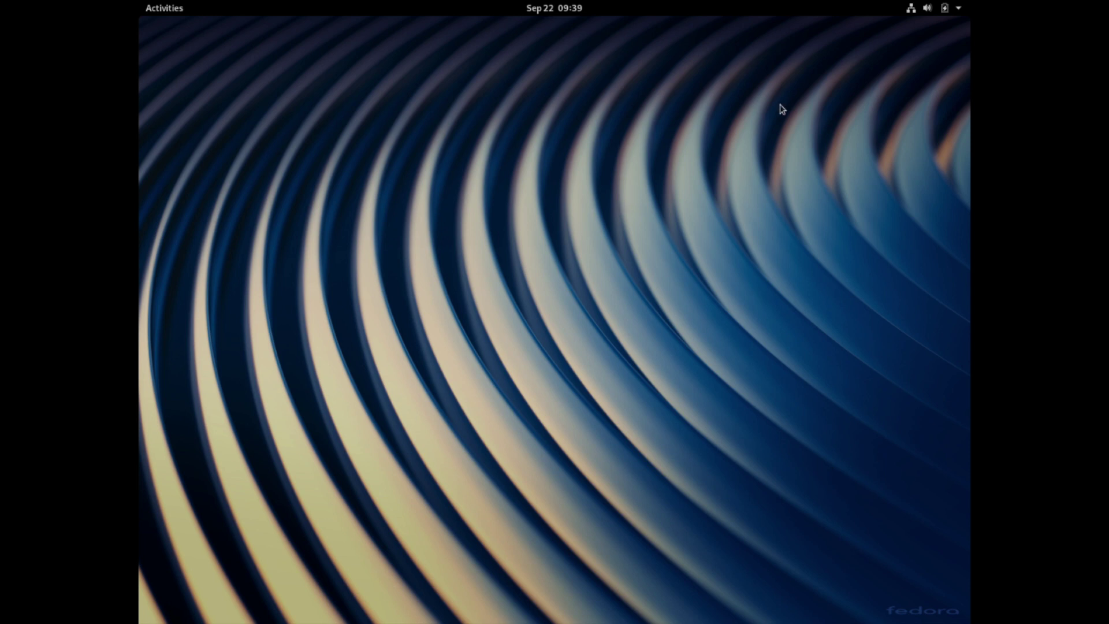
left_click(964, 12)
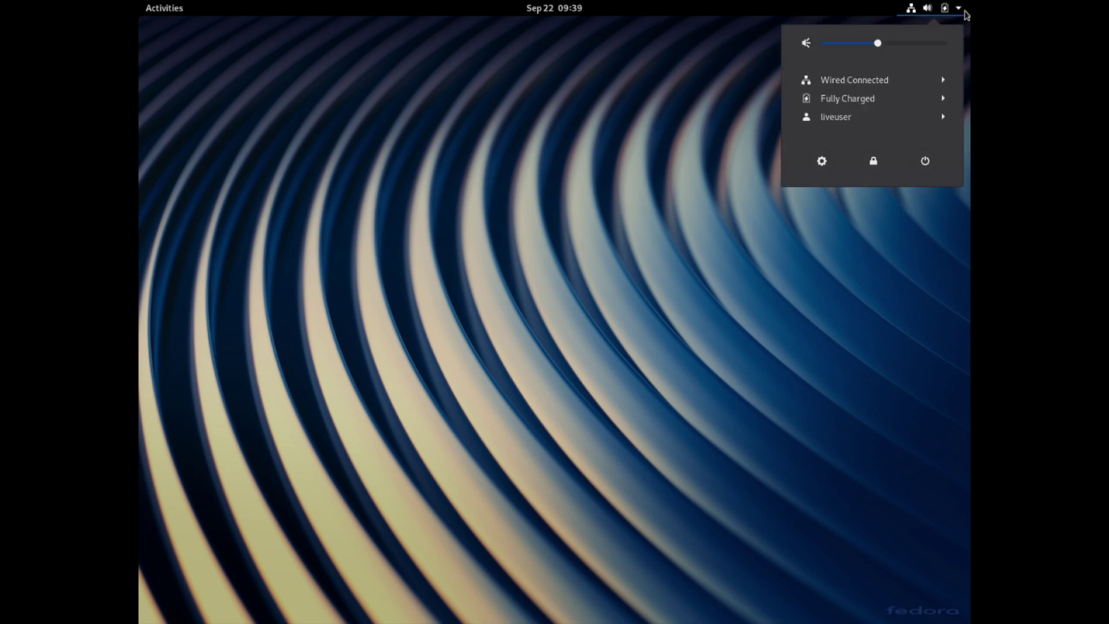
left_click(929, 164)
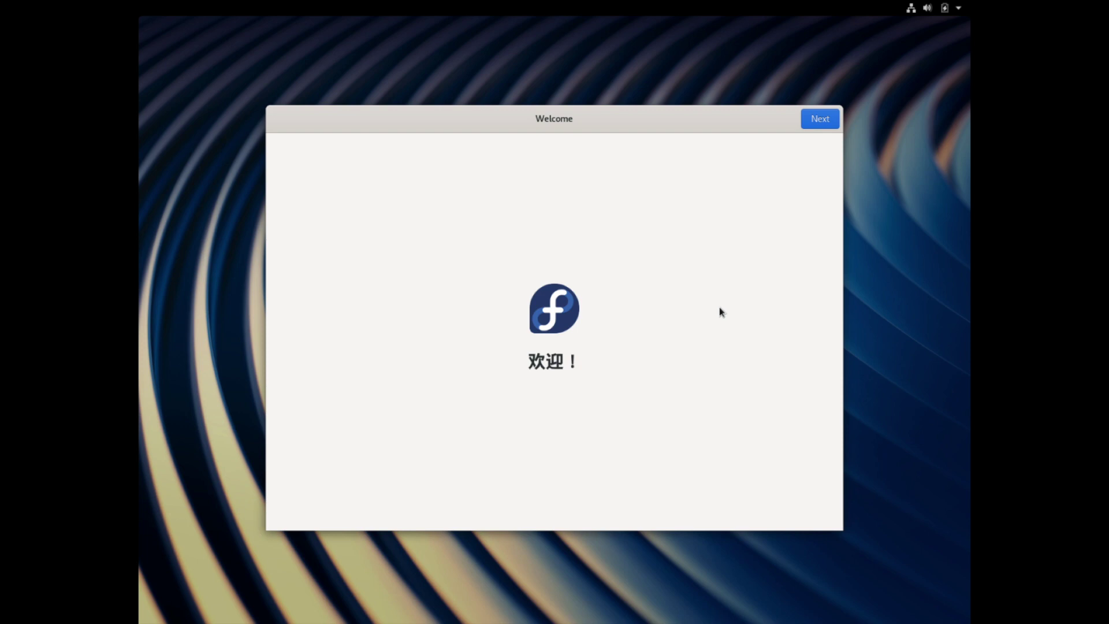
Step: Continue past the Welcome and Privacy pages and skip connecting online accounts
left_click(820, 119)
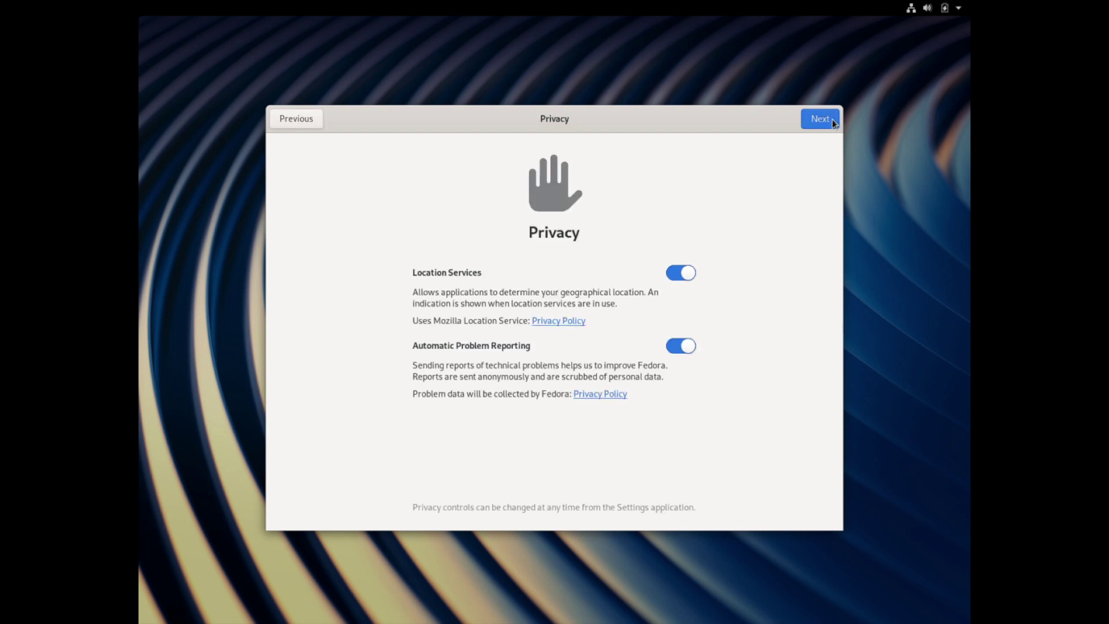
left_click(832, 121)
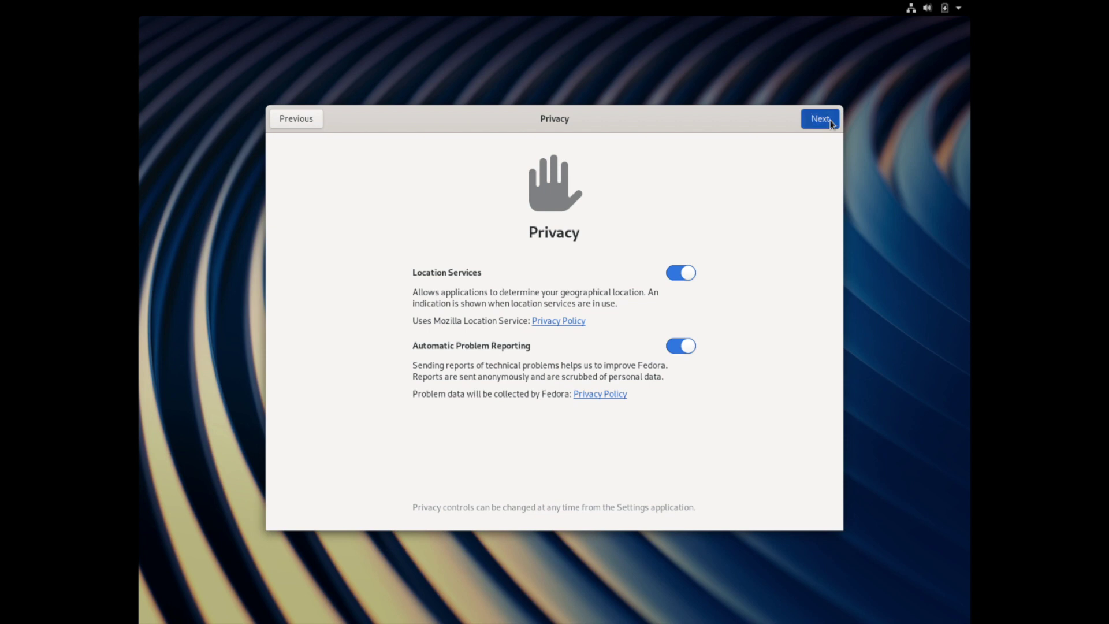
left_click(825, 119)
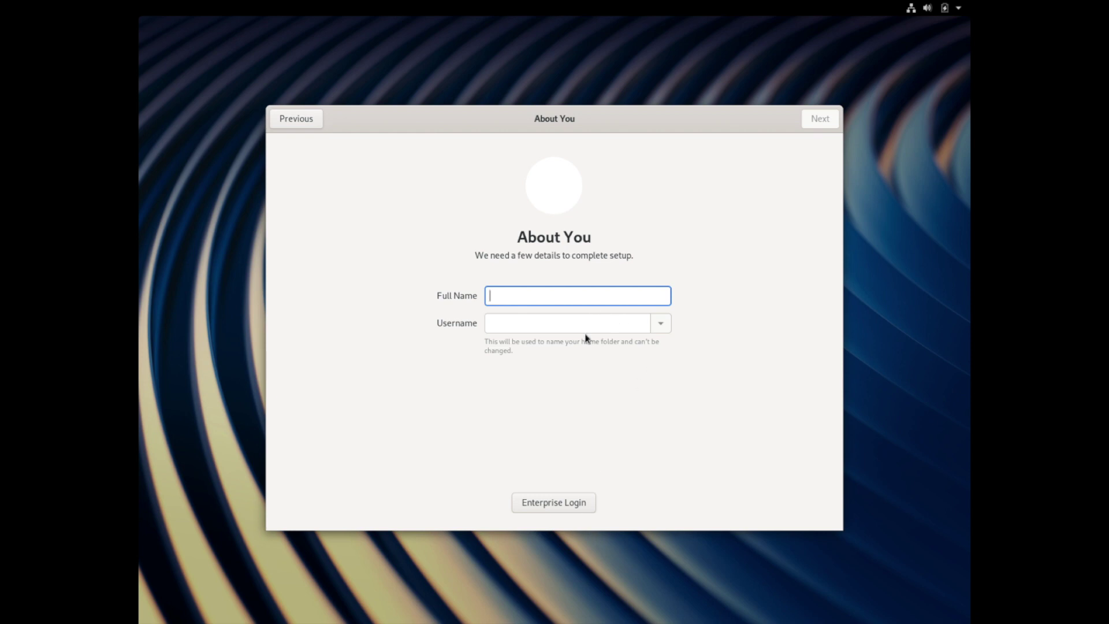
Step: Create the user account with the user's full name and username, then set and confirm its password
type("savvynik")
key("Tab")
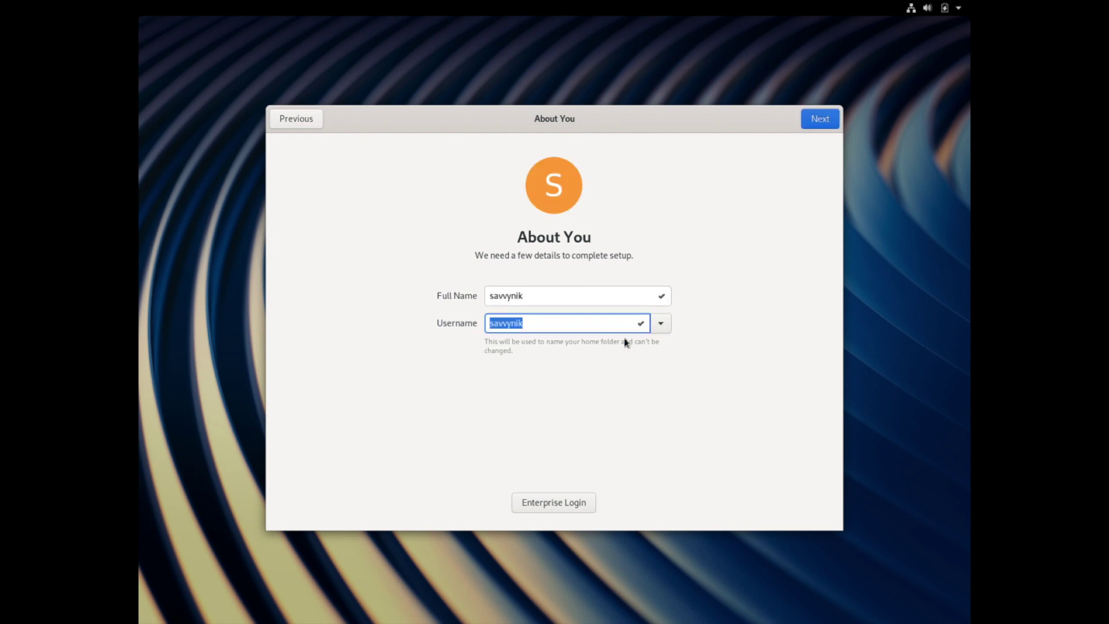
left_click(831, 127)
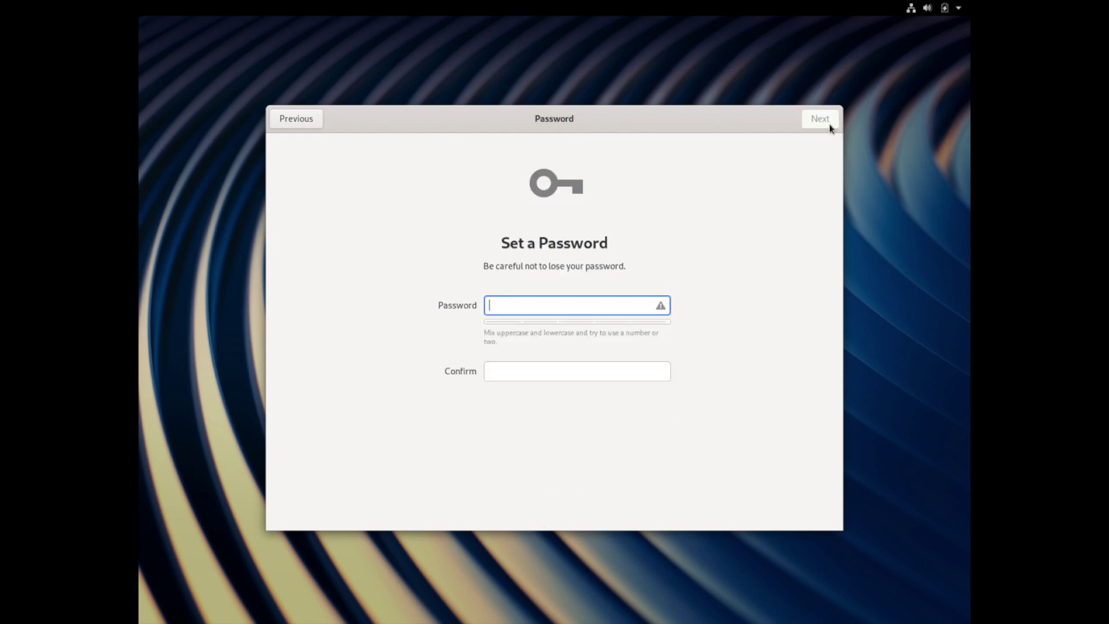
type("•••••••••")
key("Tab")
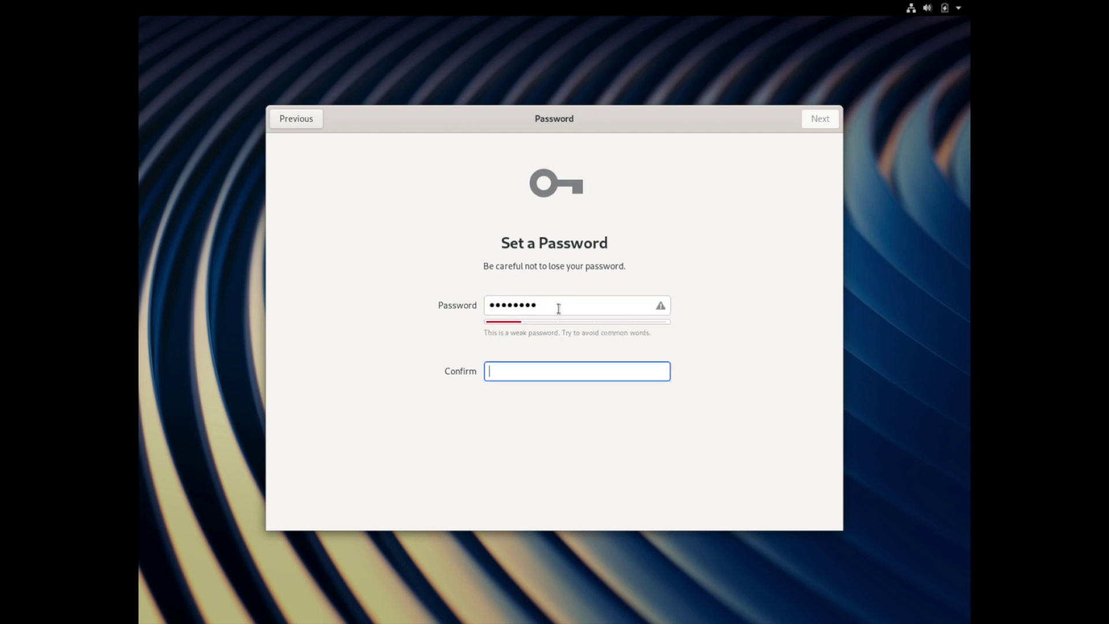
type("•••••••••")
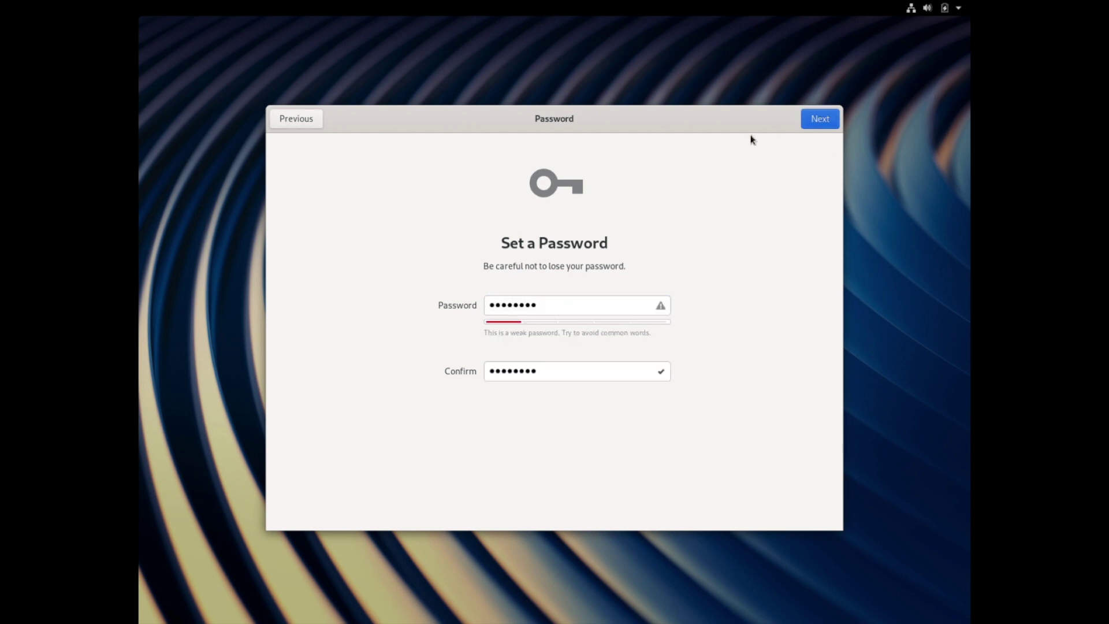
left_click(826, 122)
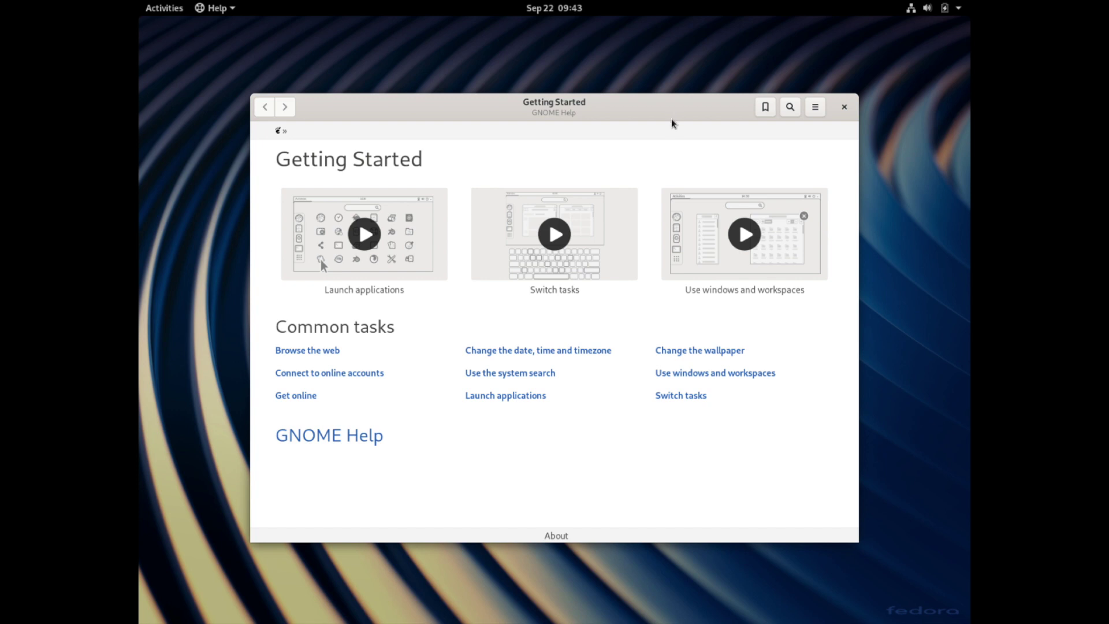
Step: Move the Getting Started help window higher up on the desktop
left_click_drag(673, 119, 672, 81)
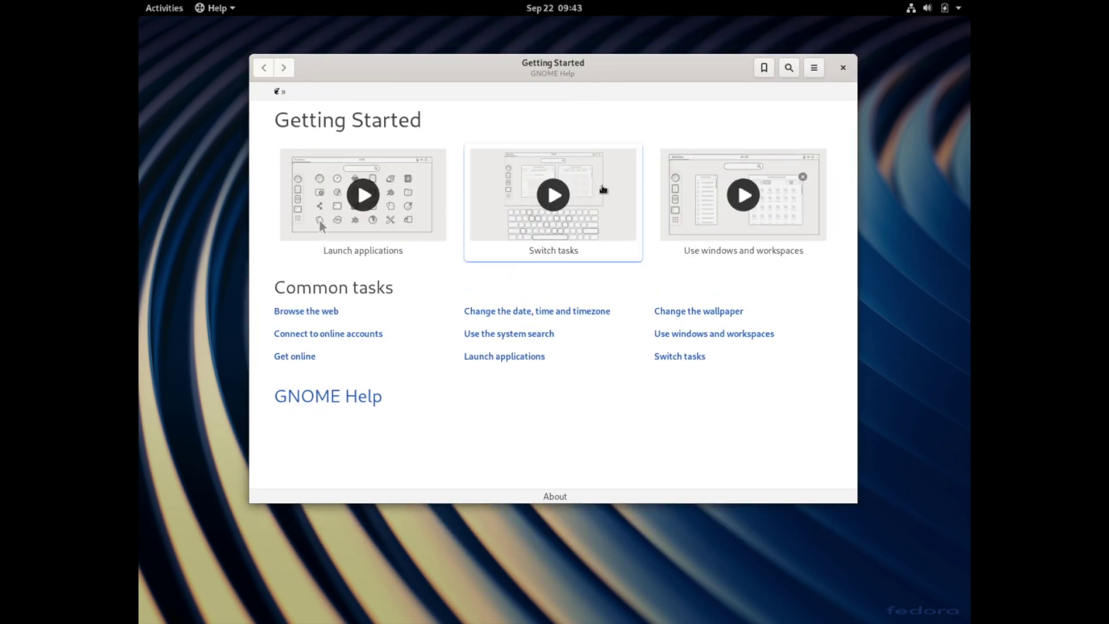
Step: Close the Getting Started help and display the full installed applications grid in Activities
left_click(843, 67)
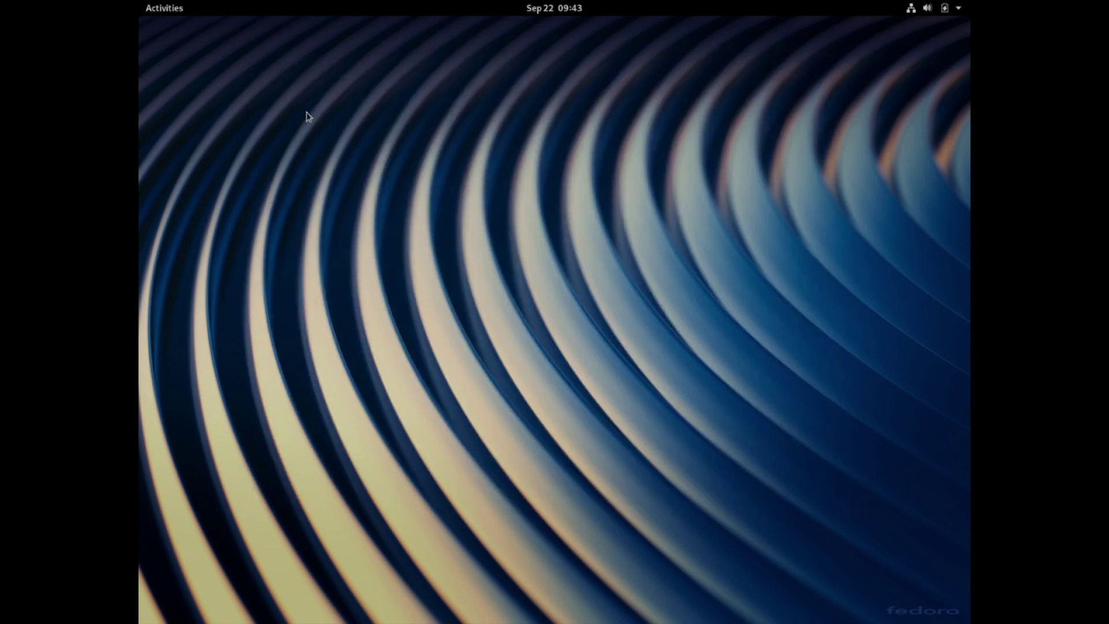
left_click(179, 15)
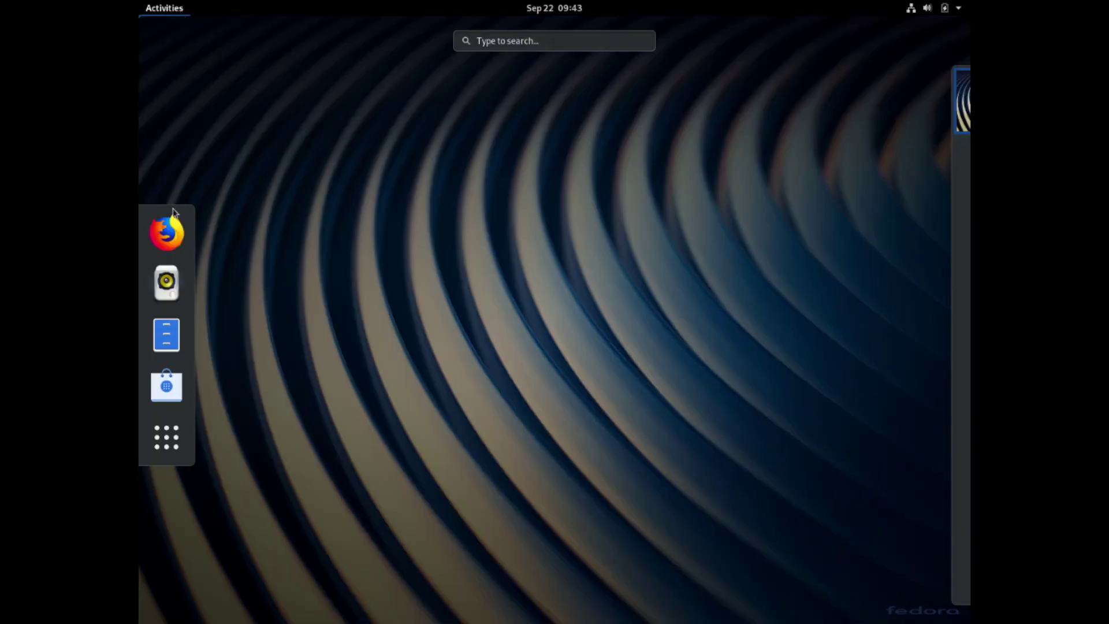
left_click(166, 437)
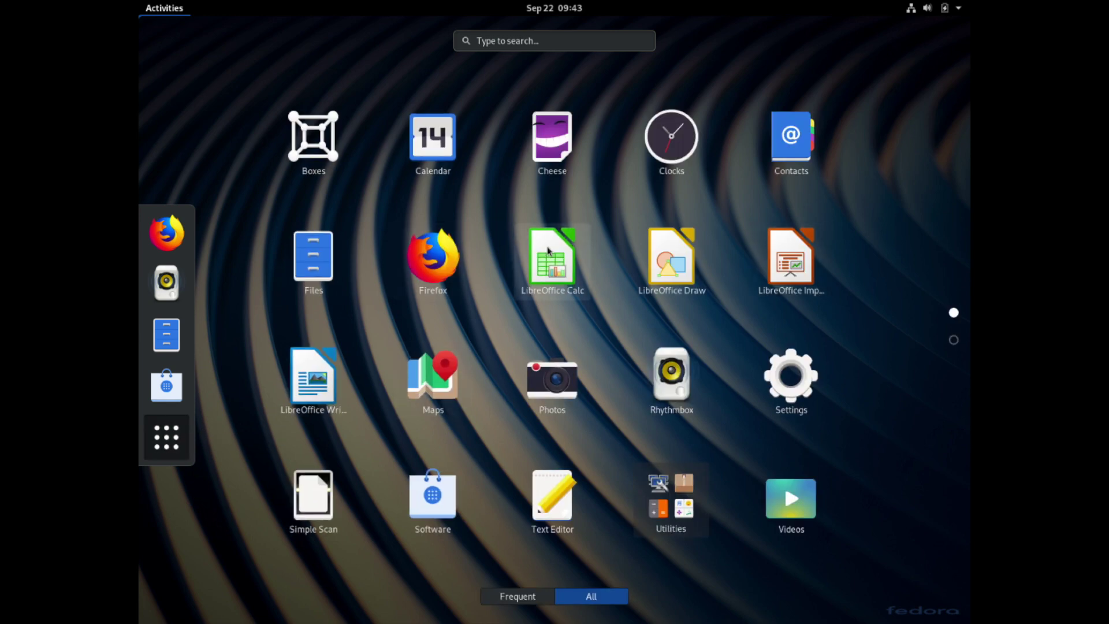